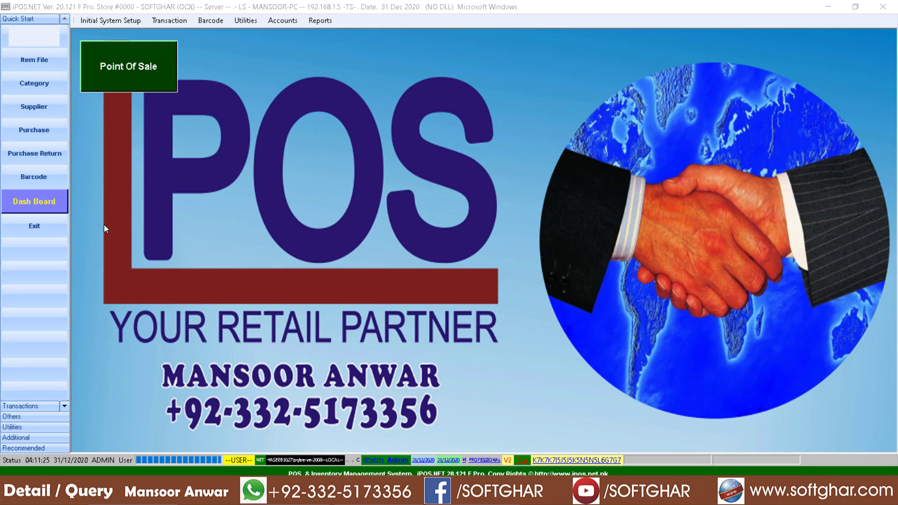
Step: Add a category with code 51 named RAW MATERIALS, save it and close the category form
left_click(45, 83)
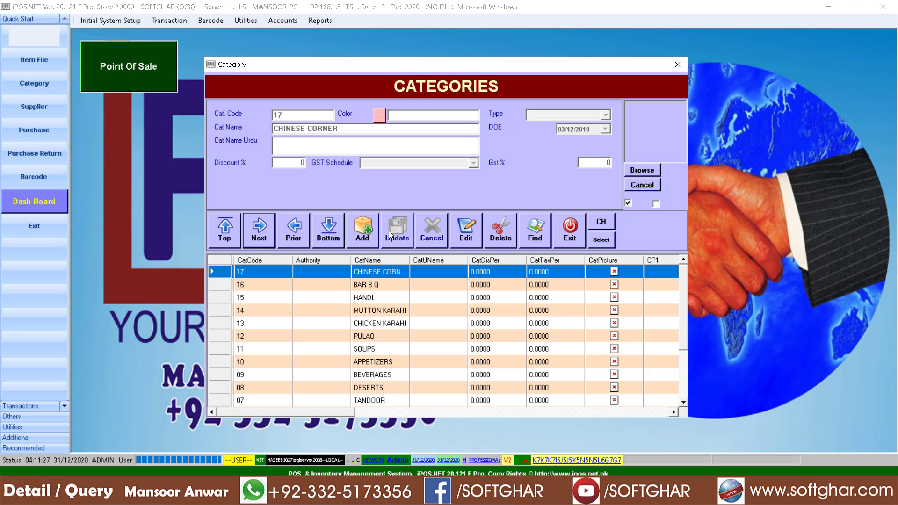
left_click(363, 230)
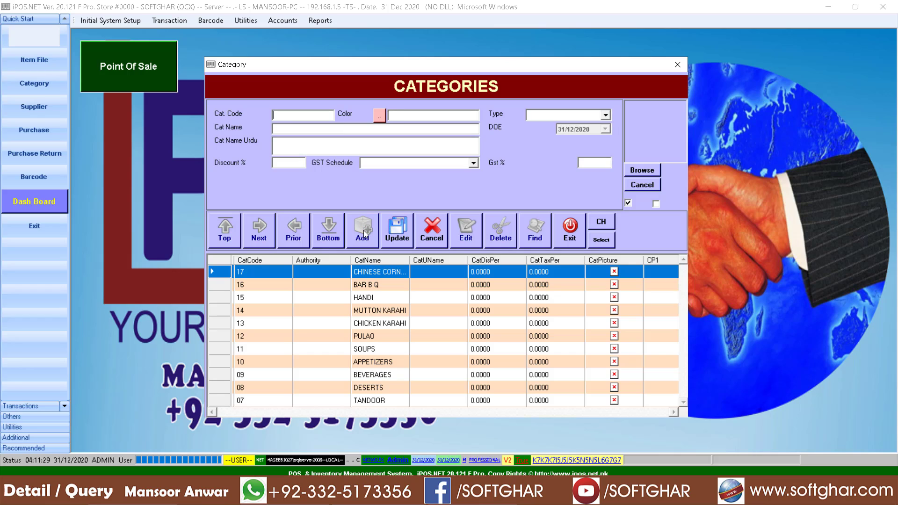
type("51")
left_click(282, 127)
type("RAW MATERIALS")
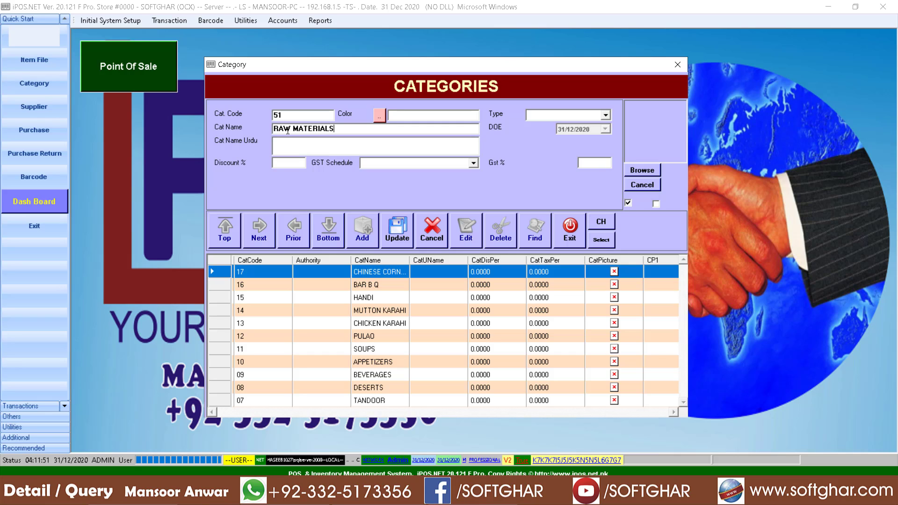
left_click(396, 237)
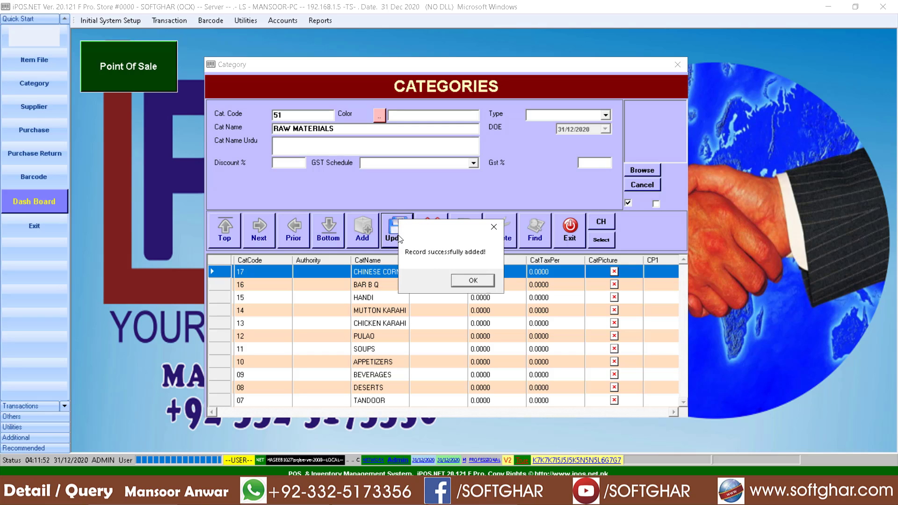
left_click(476, 281)
left_click(578, 231)
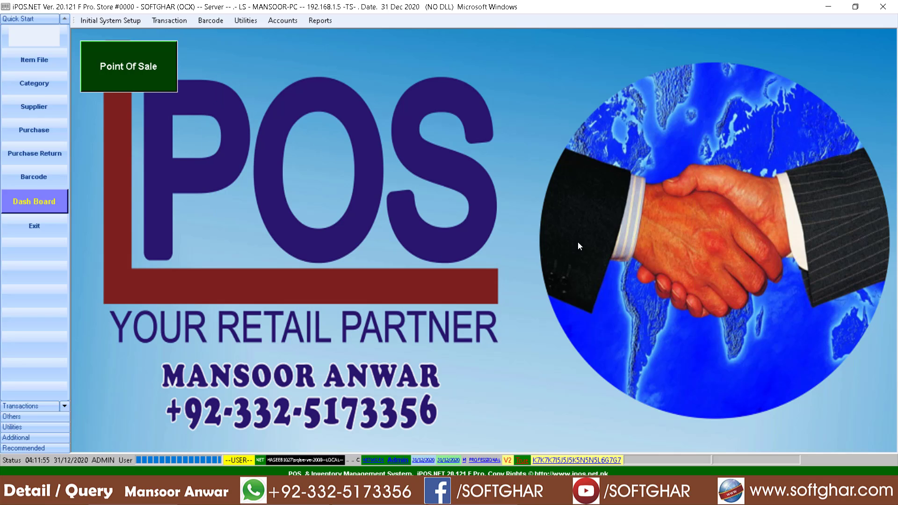
Step: Start a new item in the item file with code 51001 and description CHICKEN BONLESS 1000GM
left_click(61, 65)
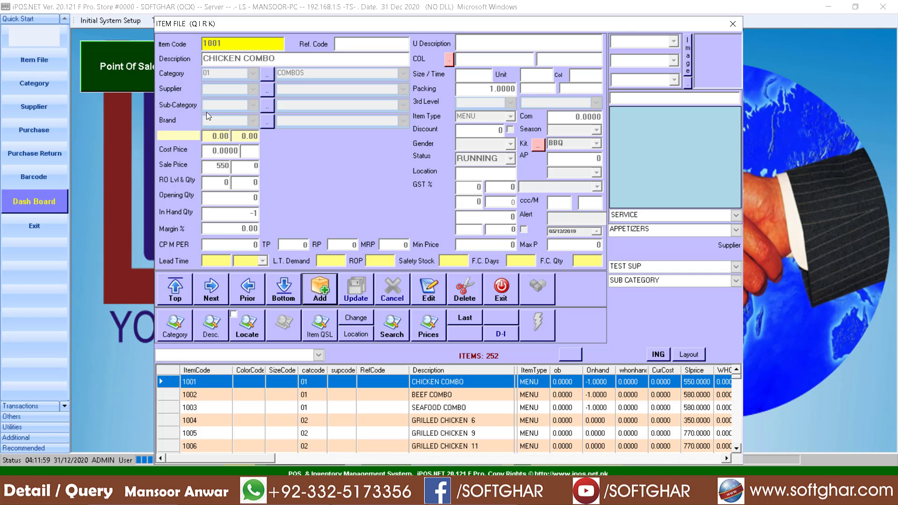
left_click(318, 292)
type("51")
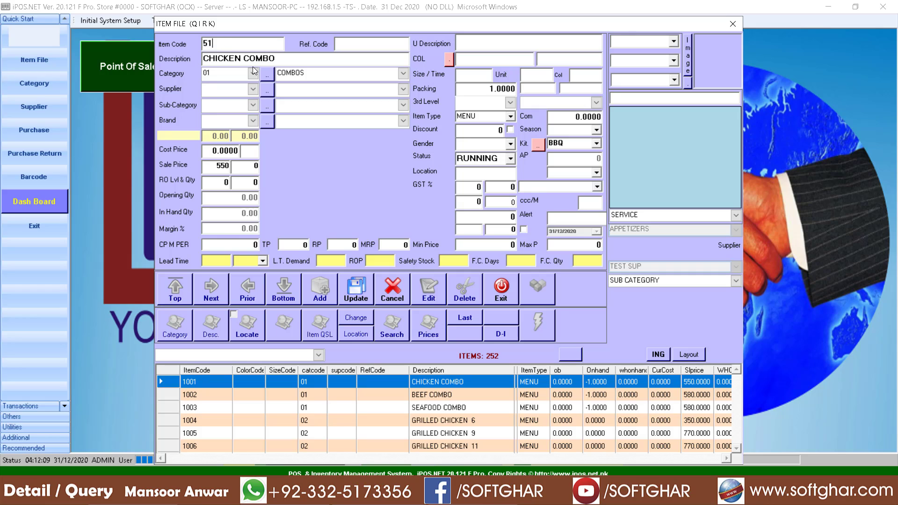
type("001")
key("Return")
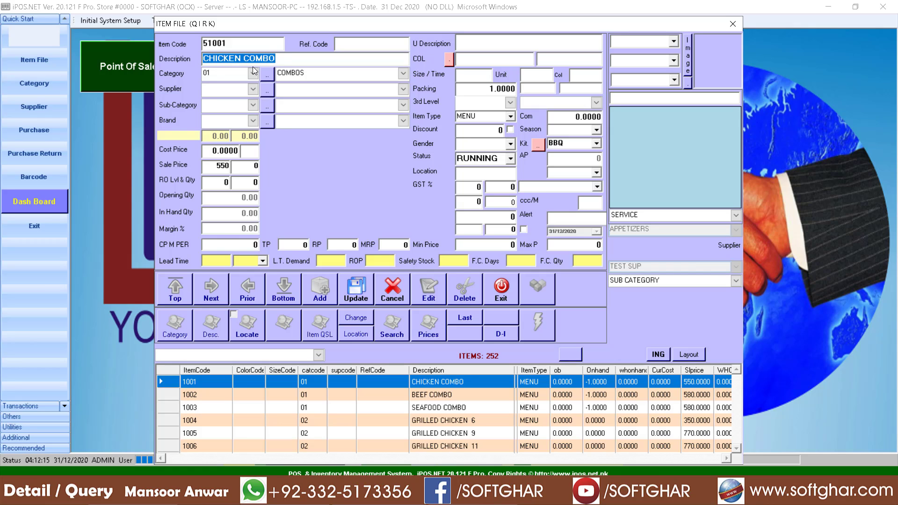
type("CHICKEN ")
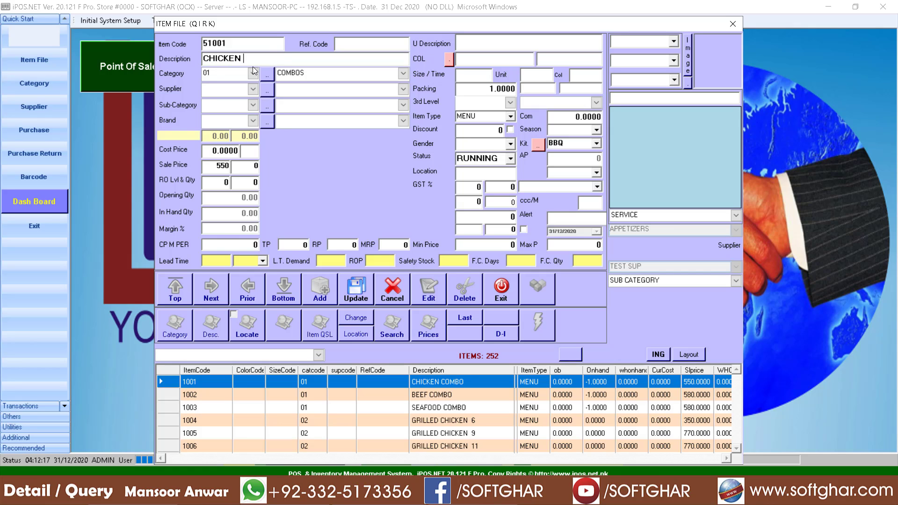
type("BONLE")
key("BackSpace")
type("LESS 1000GM")
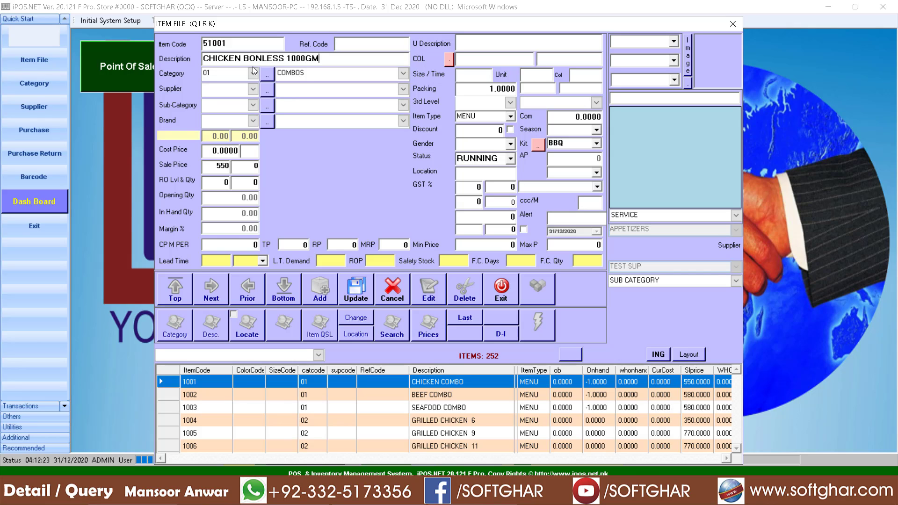
Step: Set the chicken item's size to 1000, its unit to GM and its item type to RECIPE
left_click(477, 77)
type("1000")
key("Tab")
type("GM")
left_click(513, 117)
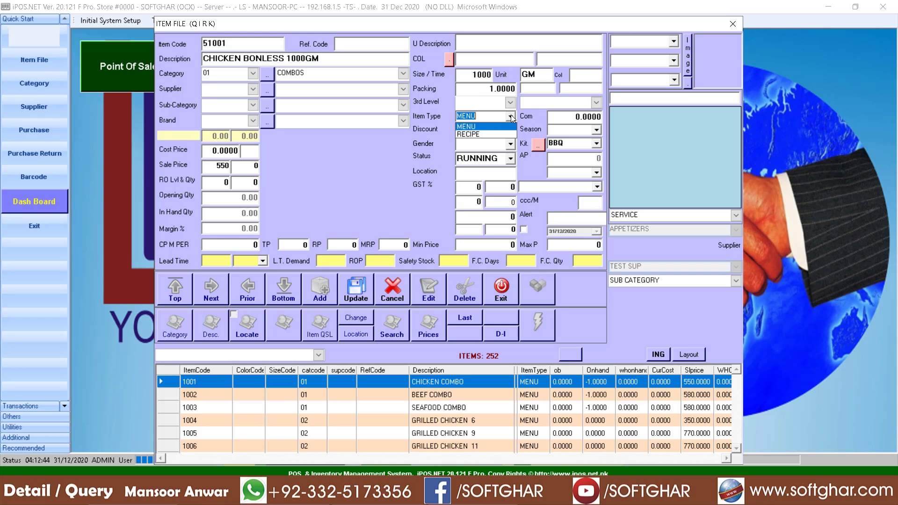
left_click(472, 135)
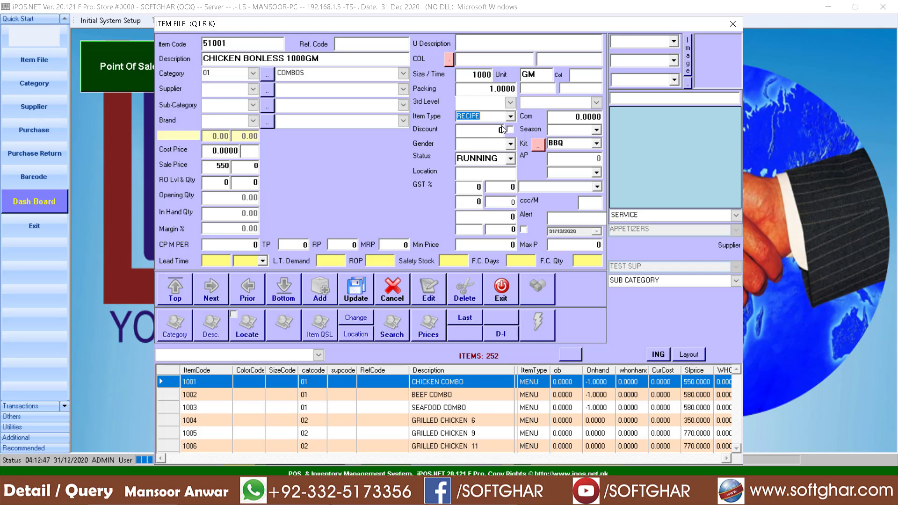
Step: Assign the chicken item to category 51 RAW MATERIALS, set its cost and sale prices to 1000, and save the record
left_click(217, 75)
type("51")
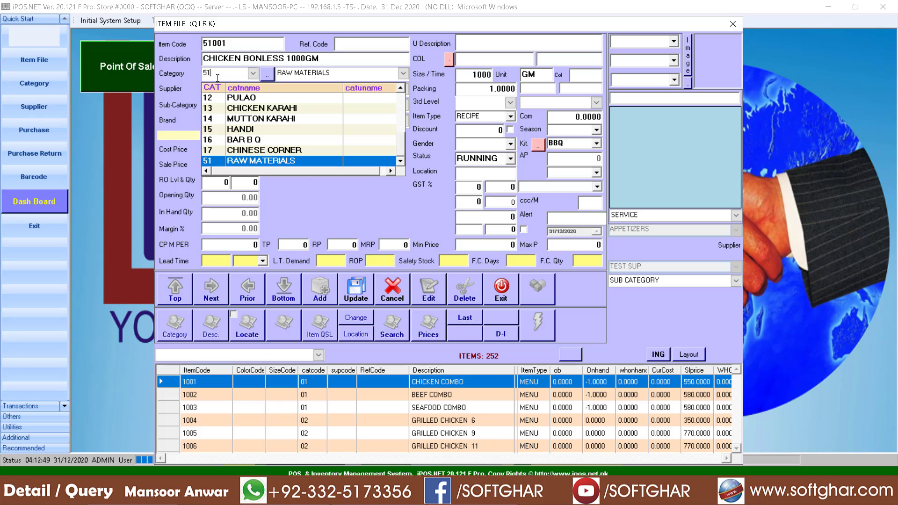
key("Return")
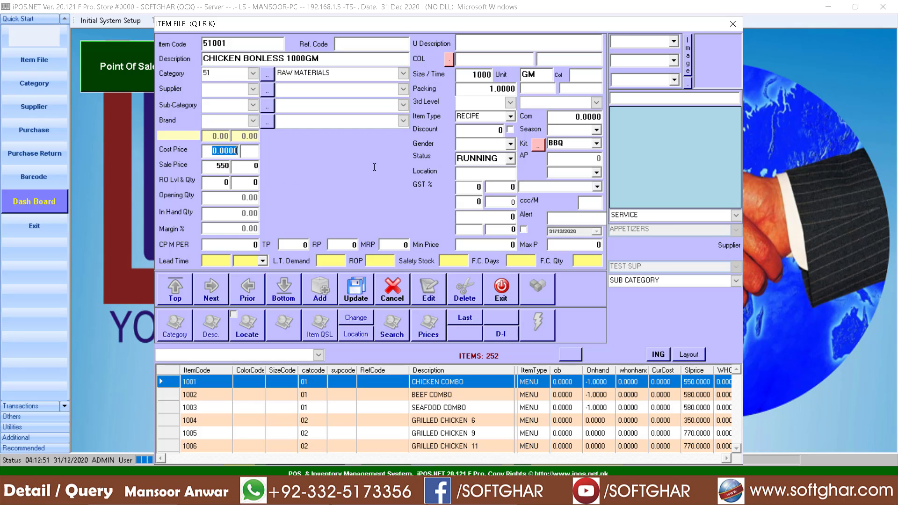
type("1000")
key("Return")
type("1000")
left_click(366, 298)
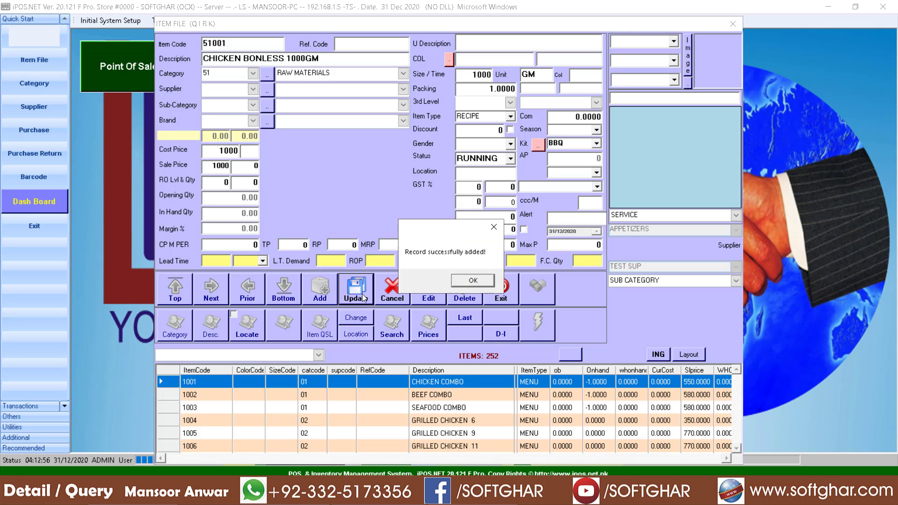
key("Return")
Step: Start another new item with code 51002 and description TOMOTAO 1000GM
left_click(333, 293)
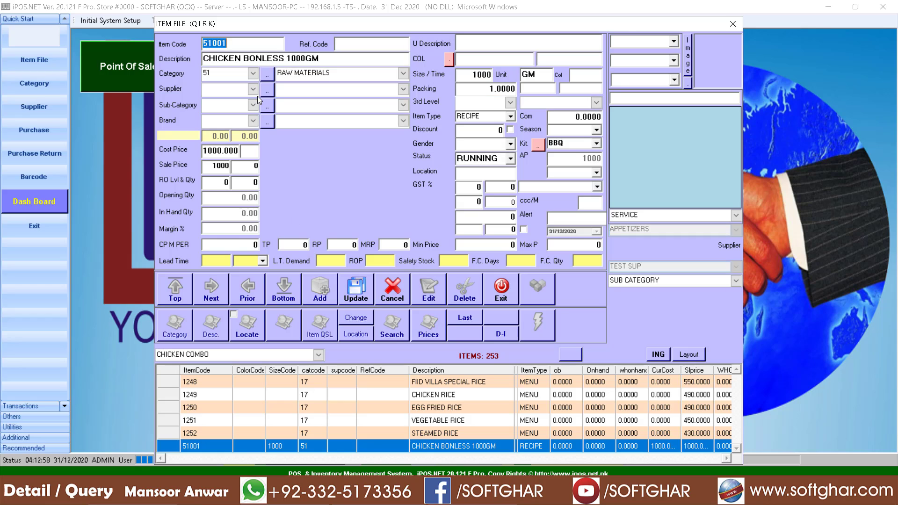
key("End")
key("BackSpace")
type("2")
key("Tab")
type("TOM")
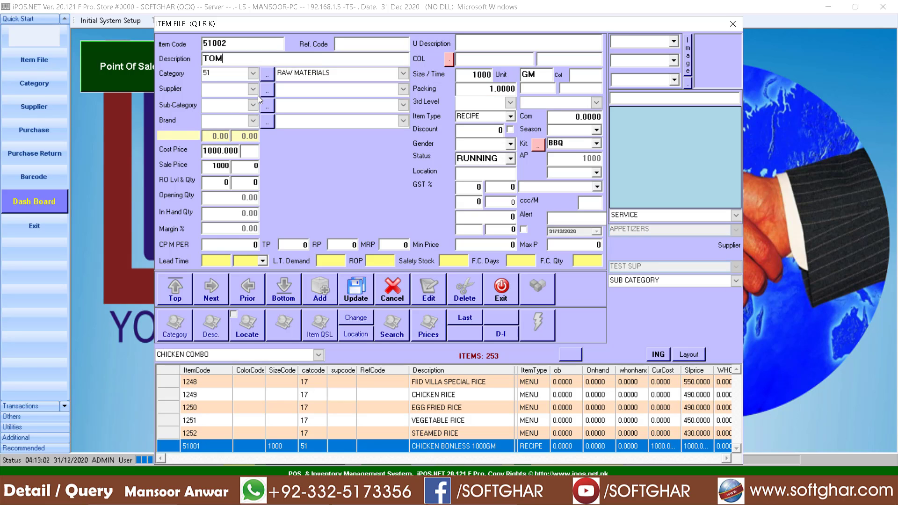
type("OTAO 1000GM")
Step: Set item 51002's cost price and sale price to 120 and save the record
left_click(214, 152)
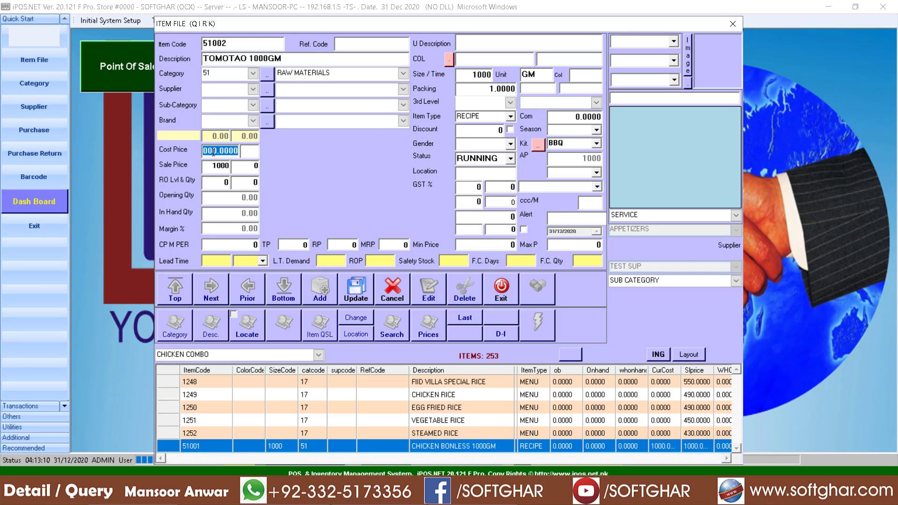
type("120")
key("Return")
type("120")
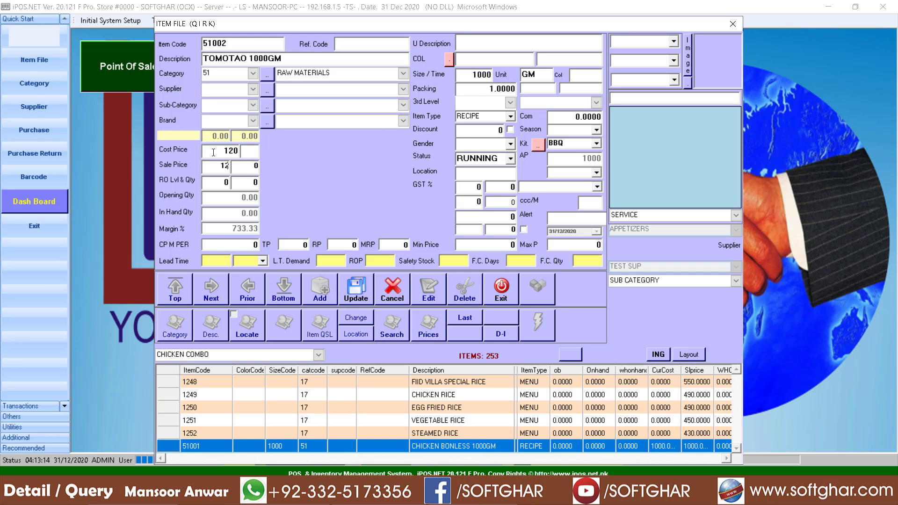
left_click(360, 295)
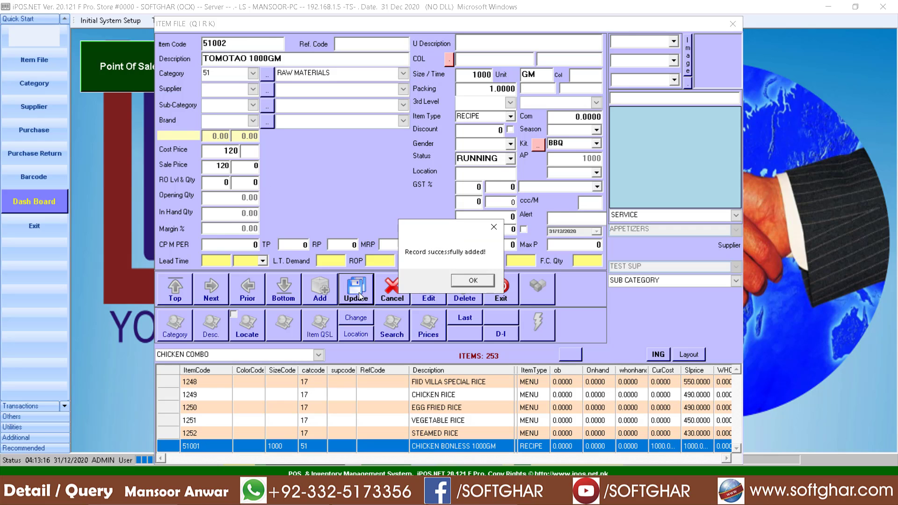
key("Return")
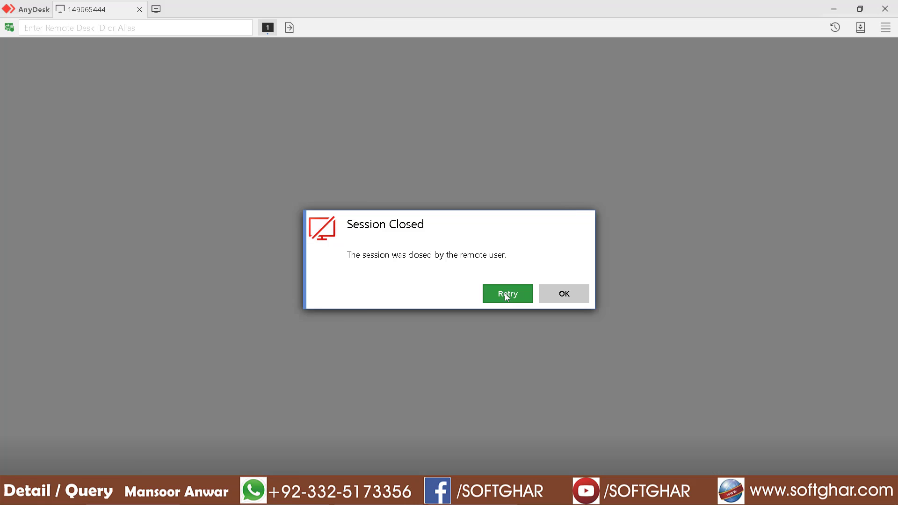
Step: Reconnect the closed AnyDesk session, view the supplier record and close the supplier form
left_click(507, 295)
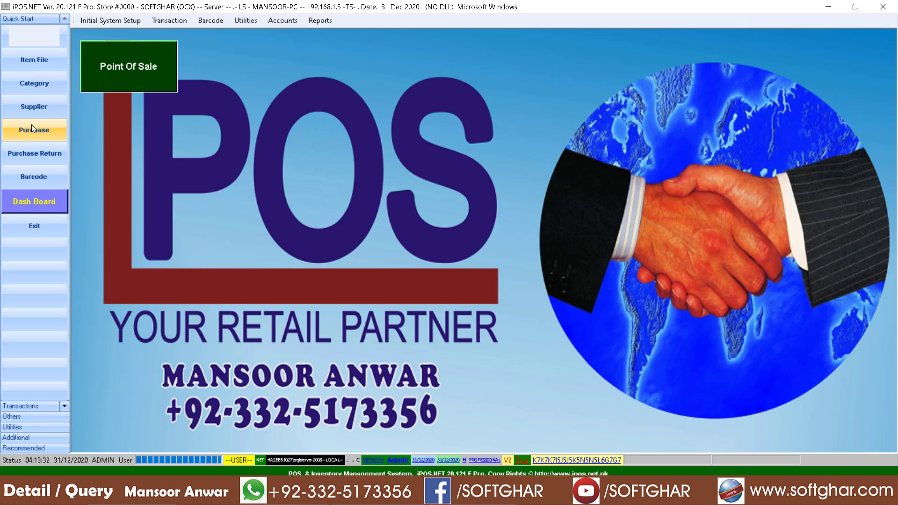
left_click(33, 108)
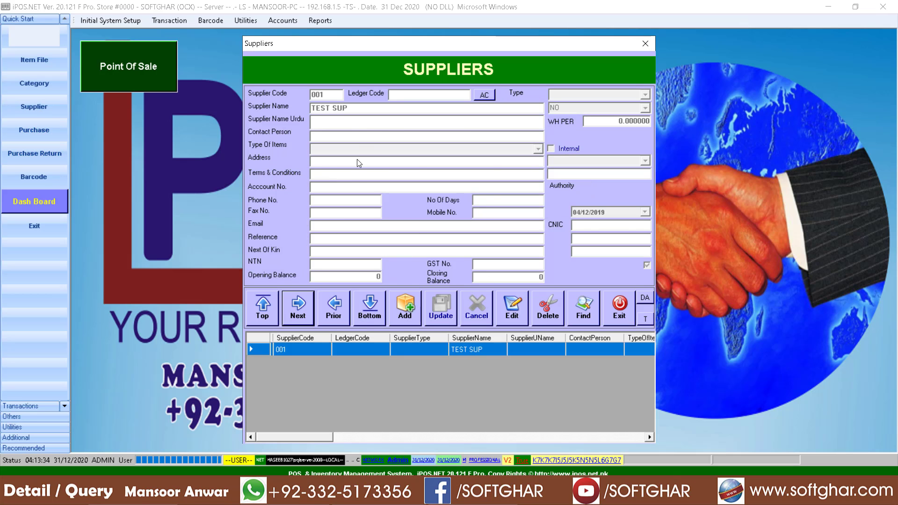
left_click(620, 308)
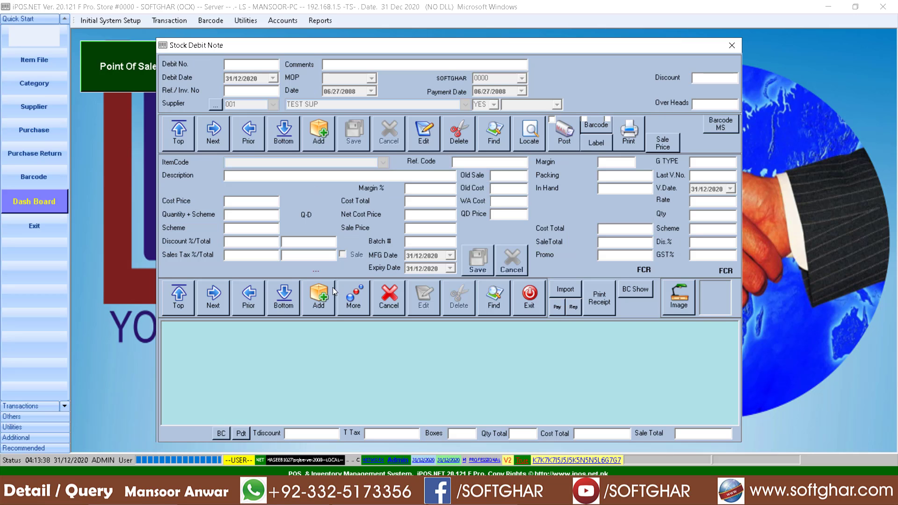
Step: Create a cash stock debit note for supplier 001 TEST SUP and save its header
left_click(328, 294)
left_click(532, 286)
left_click(323, 130)
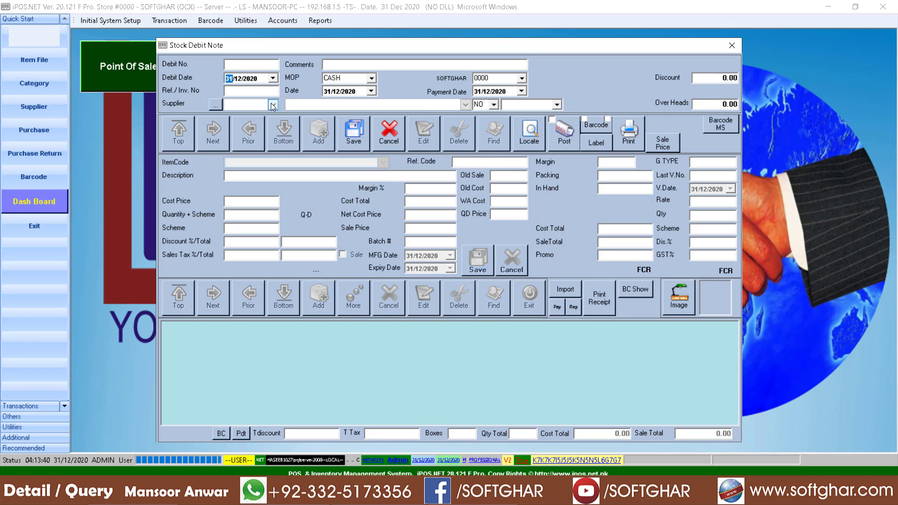
left_click(357, 135)
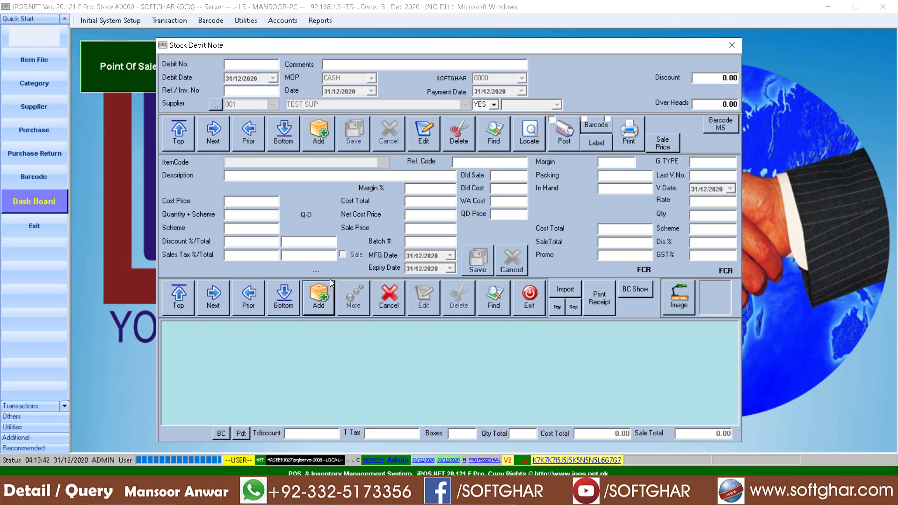
Step: Add item 51001 to the stock debit note with a quantity of 10 and save the line
left_click(326, 293)
type("51001")
key("Return")
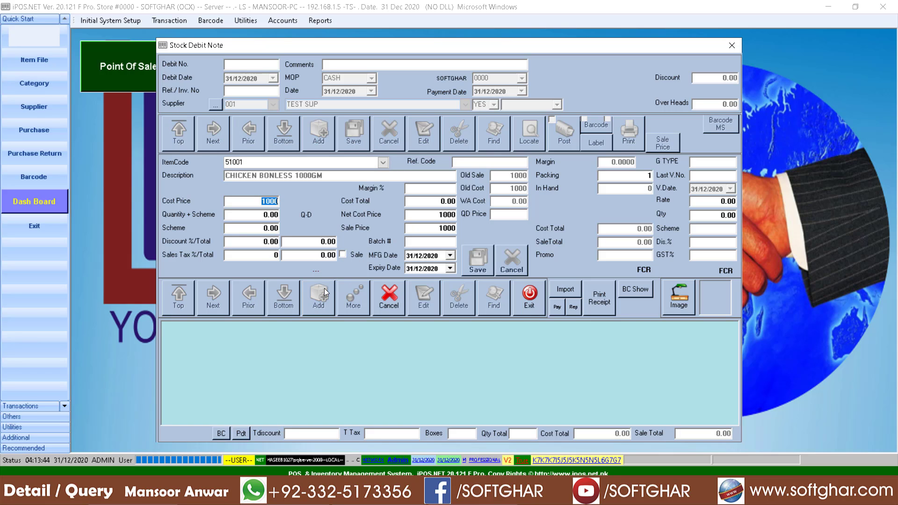
key("Return")
type("0")
key("Return")
key("Return")
key("Return")
key("Return")
key("Return")
key("Return")
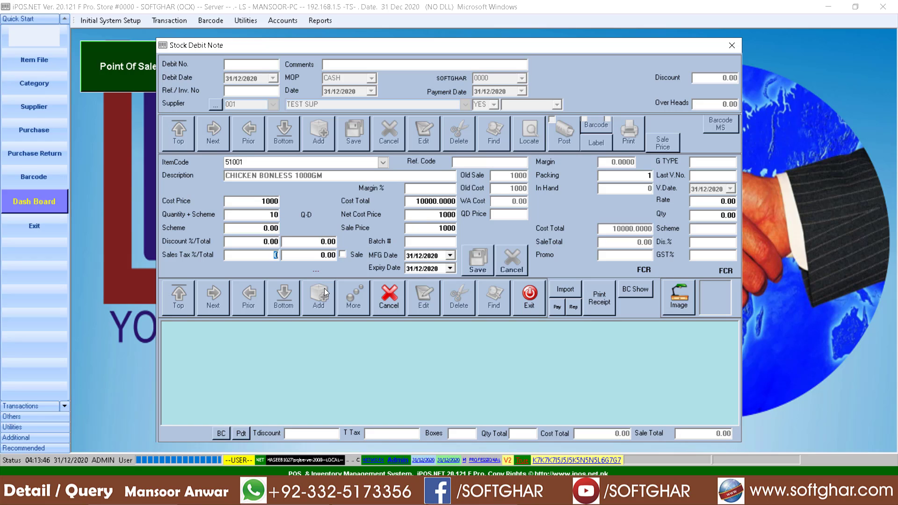
key("Return")
key("Return")
key("Return")
key("Return")
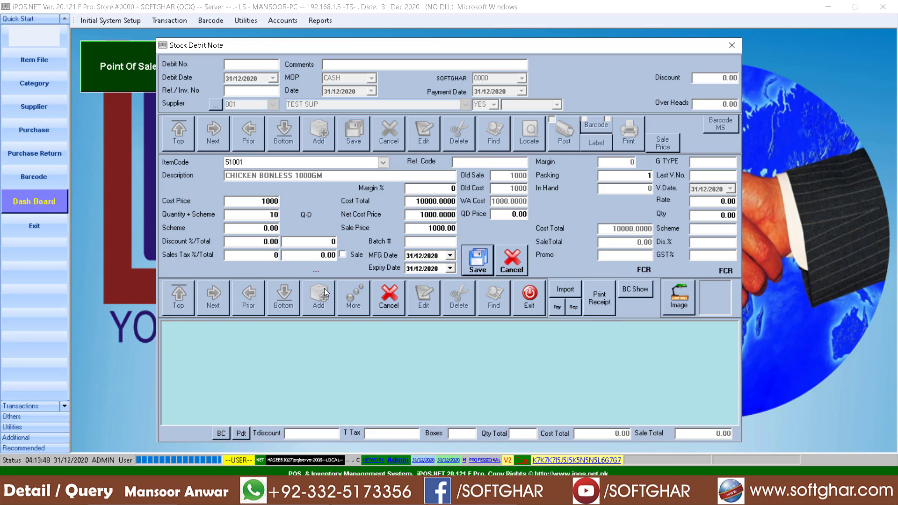
Step: Add item 51002 to the stock debit note with a quantity of 5 and save the line
type("51002")
key("Return")
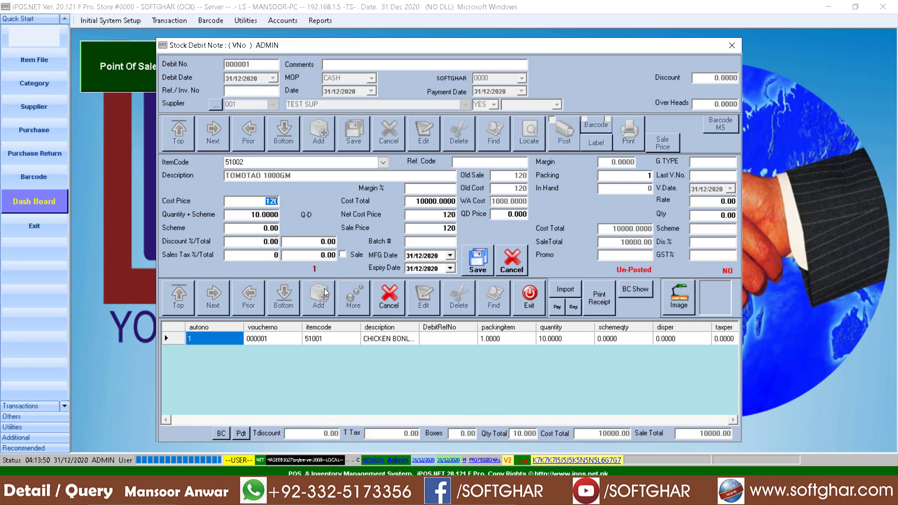
key("Return")
type("5")
key("Return")
key("Return")
key("Return")
key("Return")
key("Return")
key("Return")
key("Return")
key("Return")
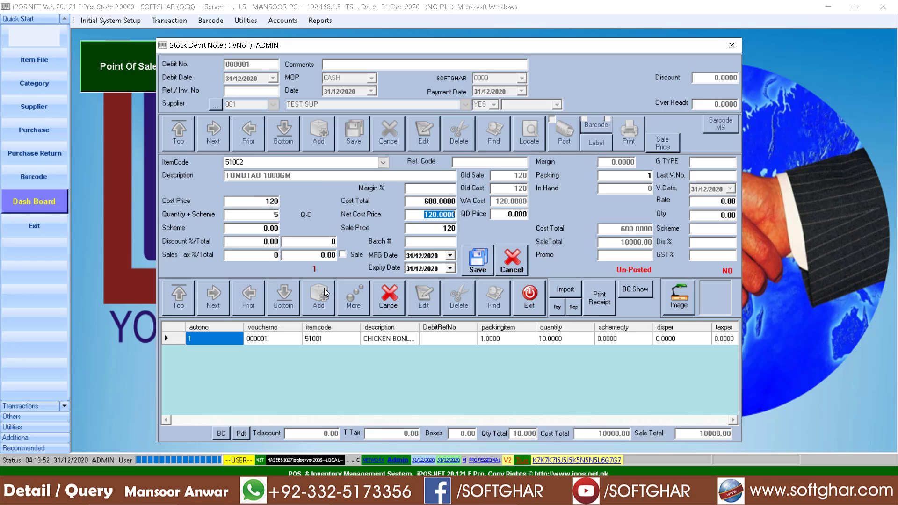
key("Return")
key("Return")
key("Return")
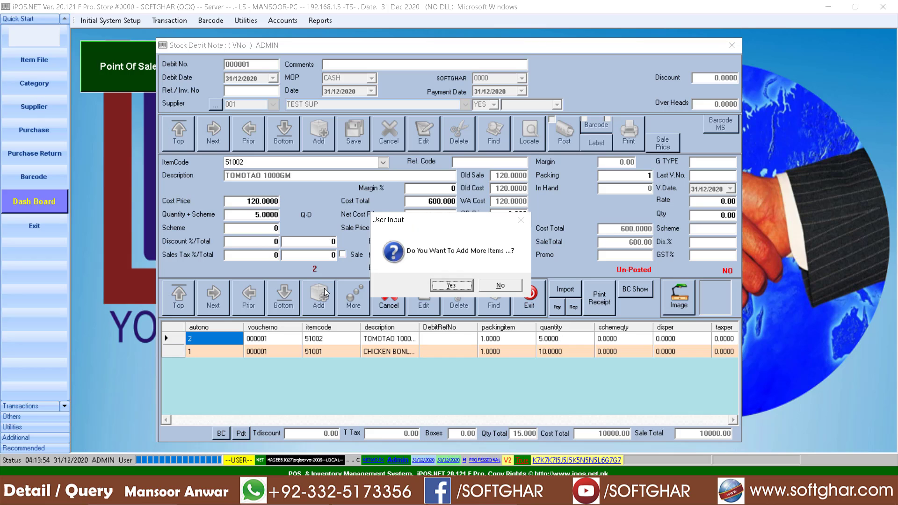
Step: Post the stock debit note and close the purchase form
left_click(558, 141)
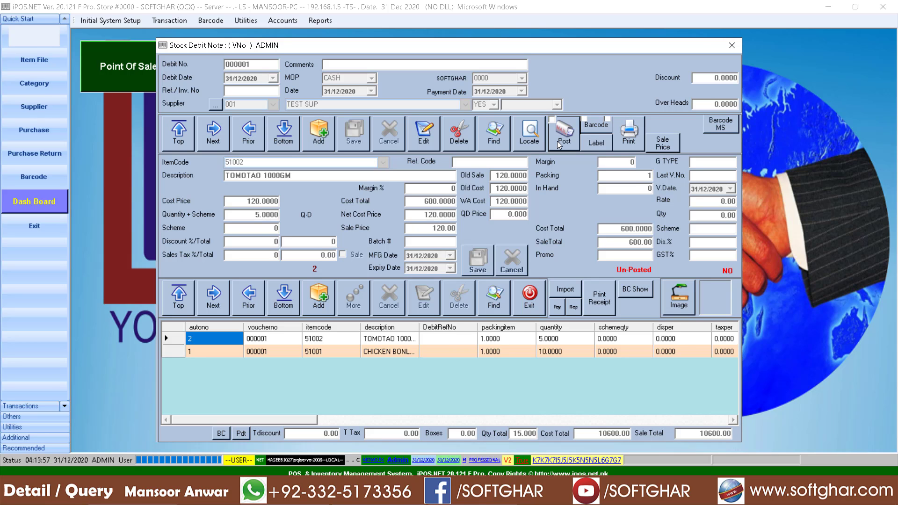
key("Return")
left_click(538, 306)
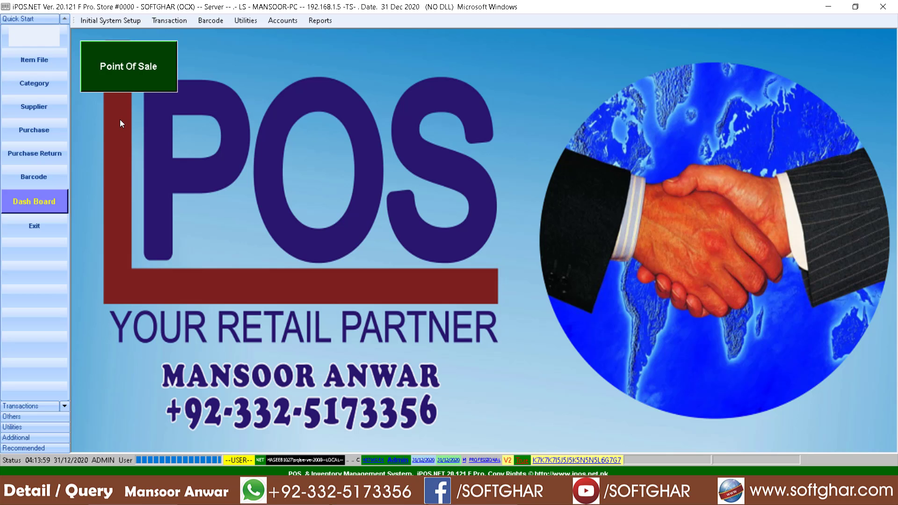
Step: Look up raw material item 51001 in the item file and close the form
left_click(35, 60)
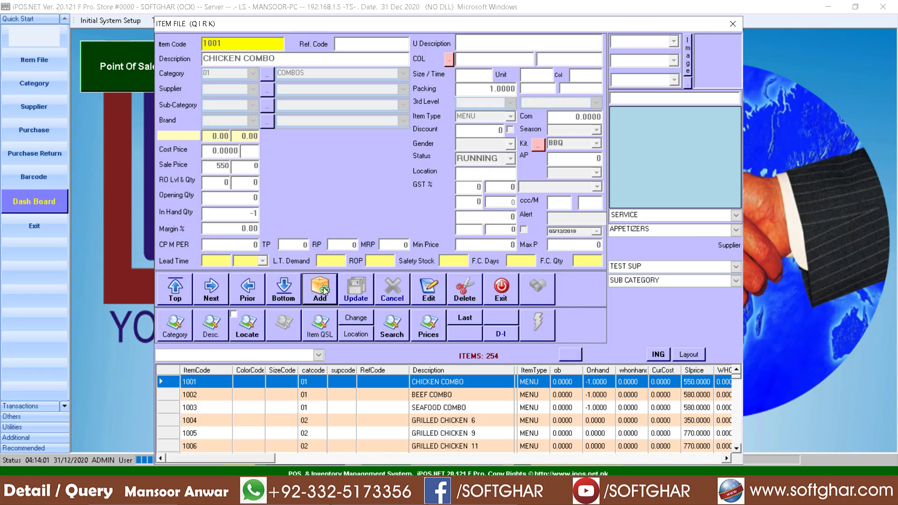
left_click(326, 291)
type("51001")
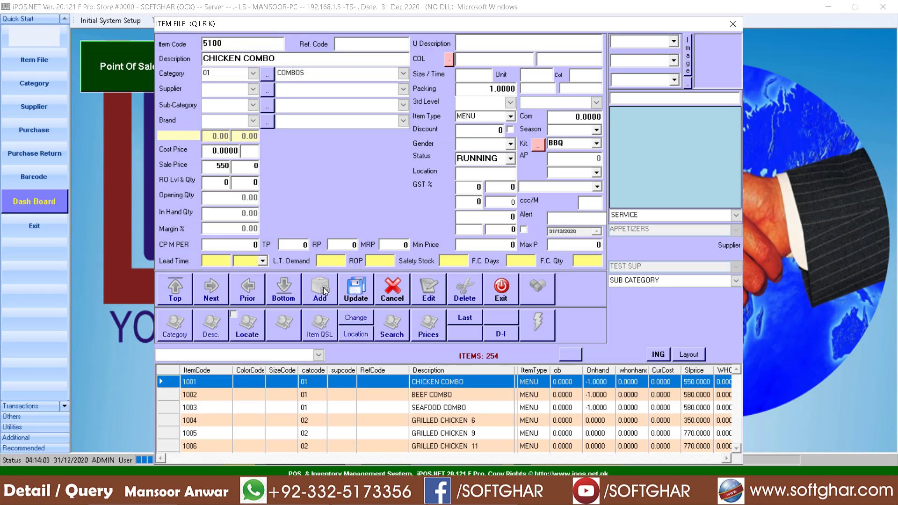
key("Return")
key("Return")
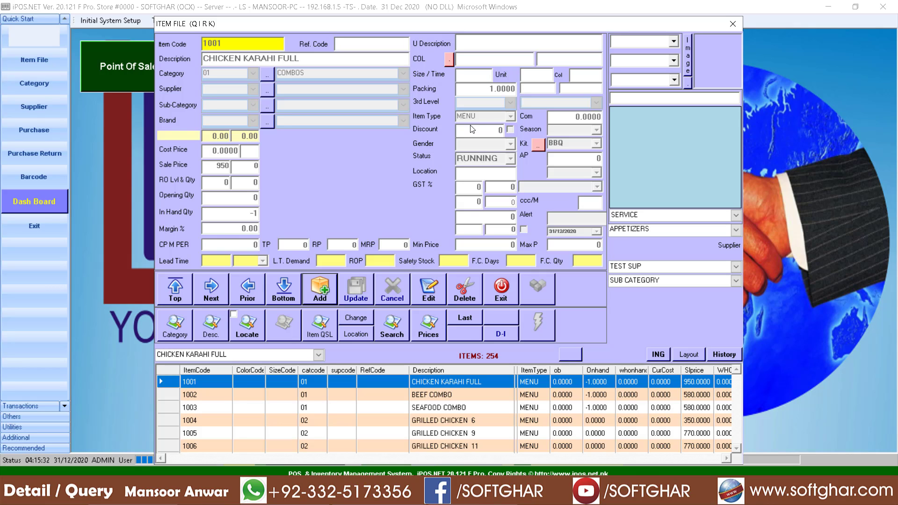
left_click(504, 295)
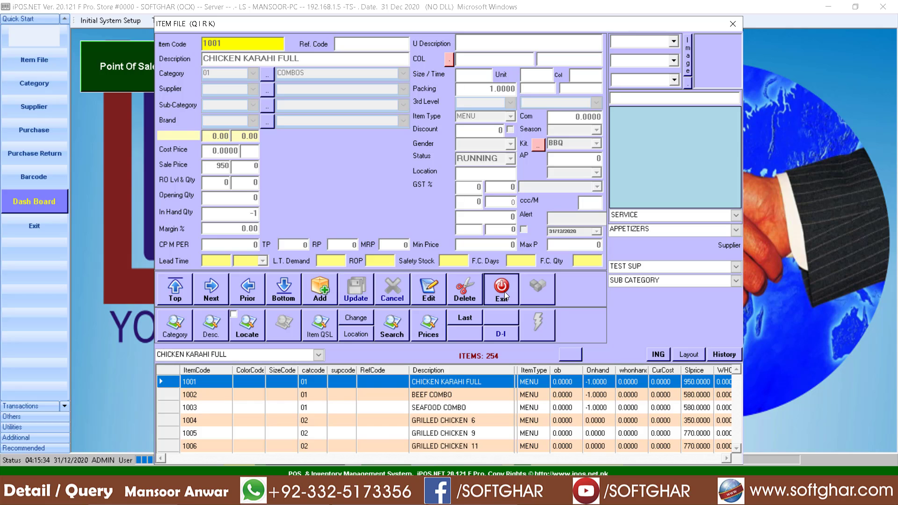
Step: Open the recipe form, filter the menu list by "chicken ka" and select menu item 1001 CHICKEN KARAHI FULL
left_click(168, 21)
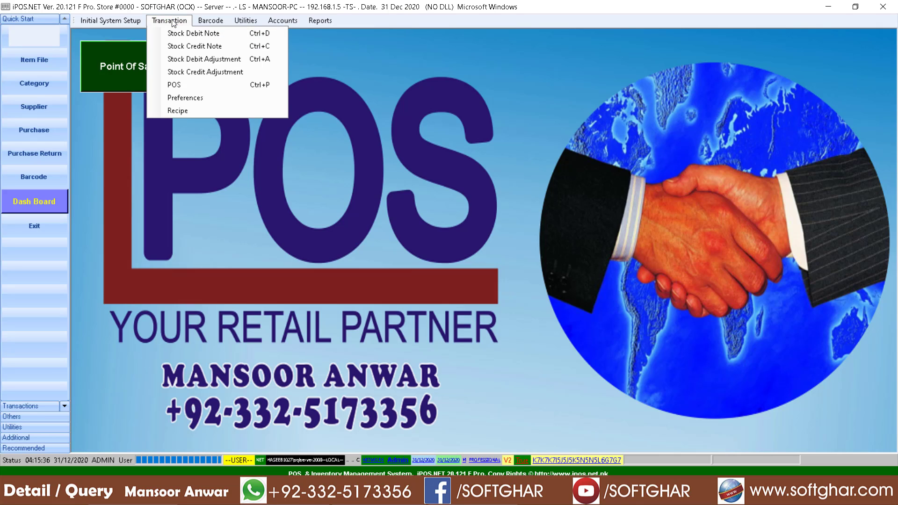
left_click(199, 110)
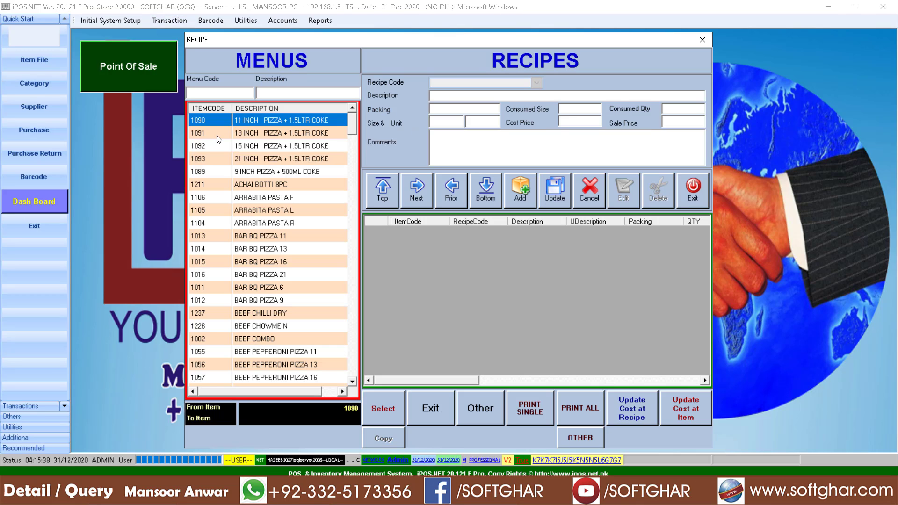
left_click(268, 92)
type("chicken ka")
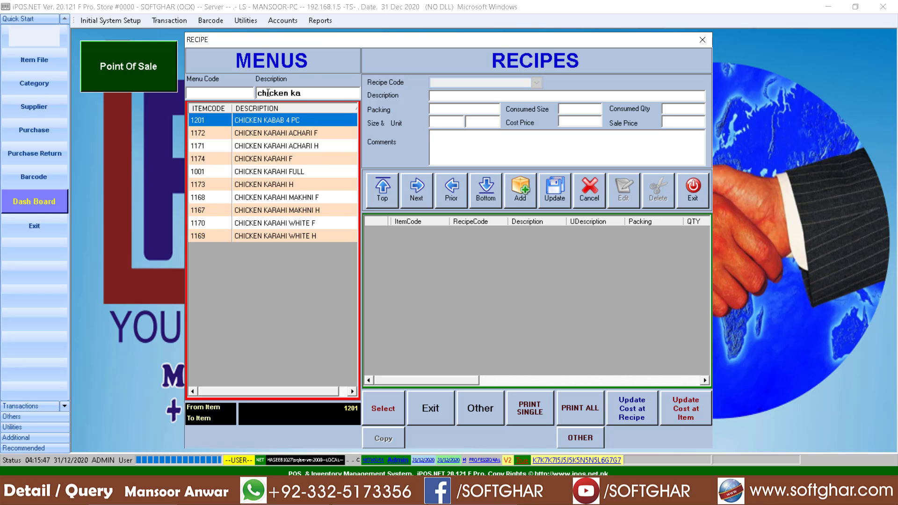
left_click(290, 173)
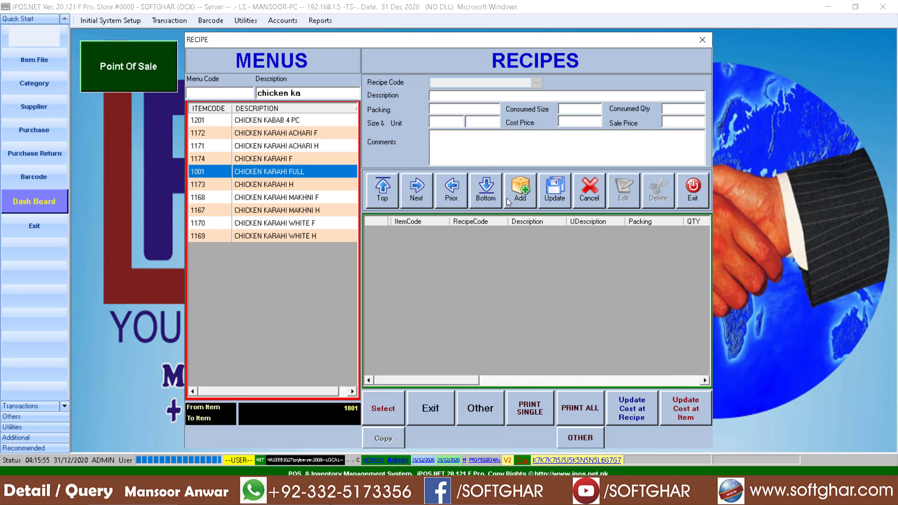
Step: Add ingredient 51001 to the CHICKEN KARAHI FULL recipe with a consumed size of 800 and save the line
left_click(528, 193)
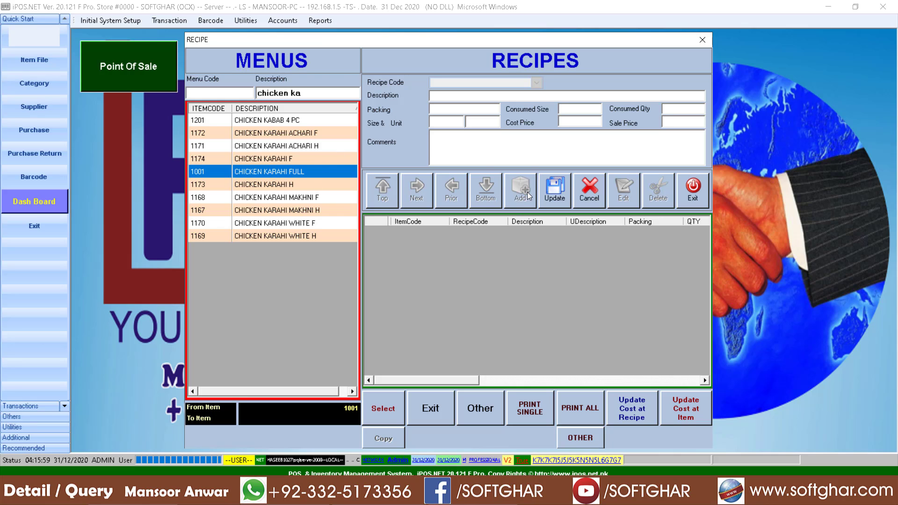
key("Return")
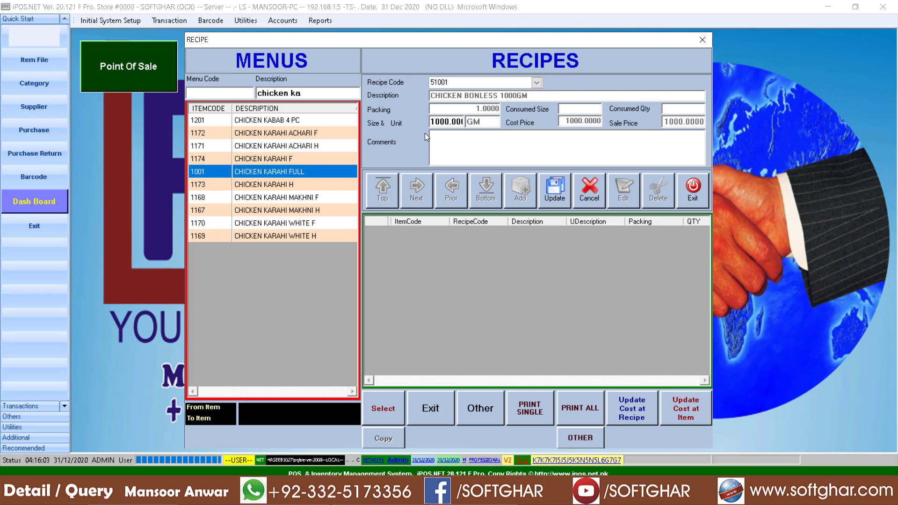
key("Return")
key("Return")
key("Return")
key("Return")
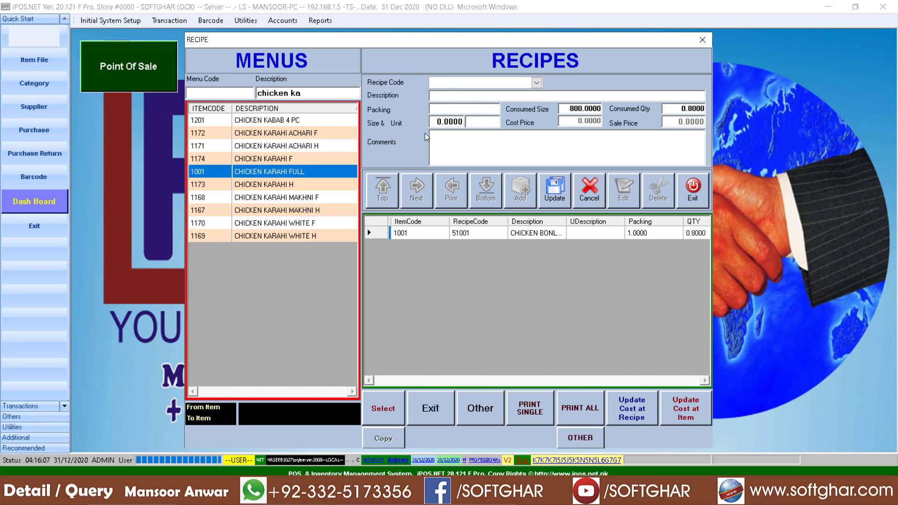
Step: Add ingredient 51002 to the recipe with a consumed size of 400, save the line and close the recipe form
type("510002")
key("BackSpace")
key("BackSpace")
type("2")
key("Return")
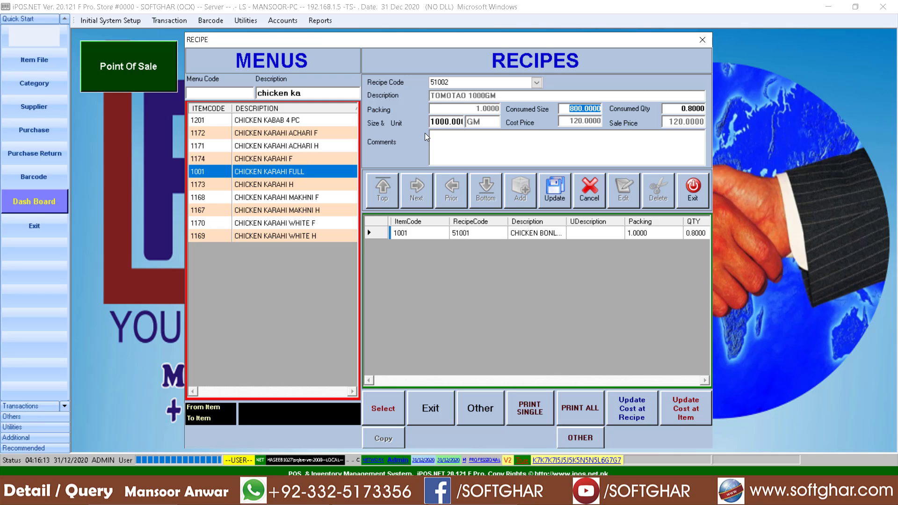
key("BackSpace")
type("400")
key("Return")
key("Return")
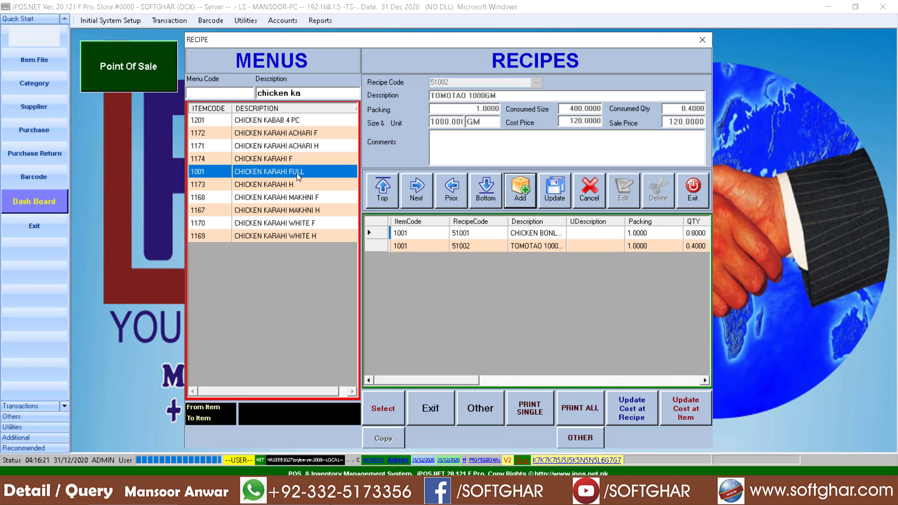
left_click(530, 244)
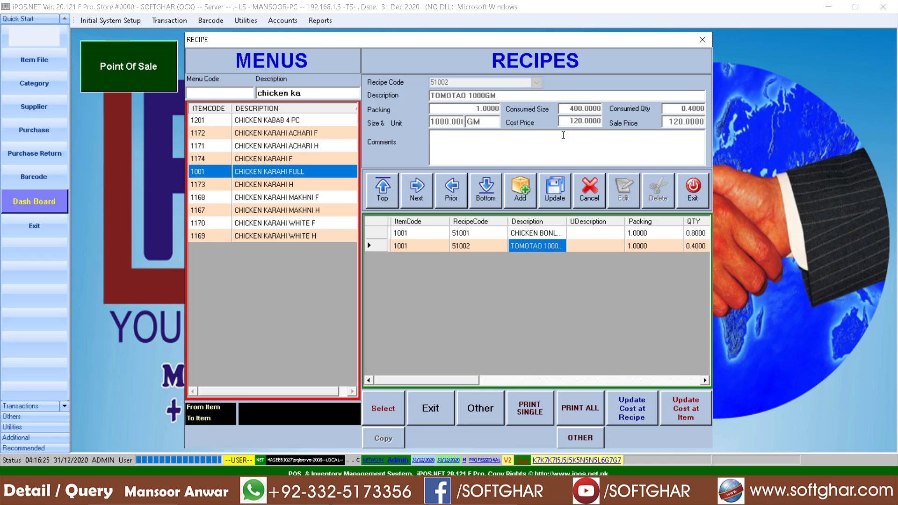
left_click(693, 189)
Step: Open the point of sale and start a home delivery order with one CHICKEN KARAHI FULL from the combos
left_click(111, 64)
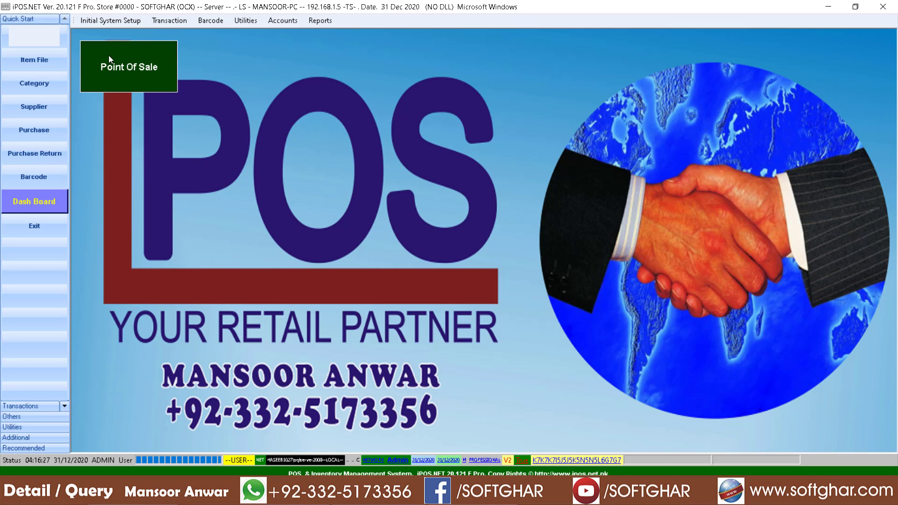
left_click(669, 93)
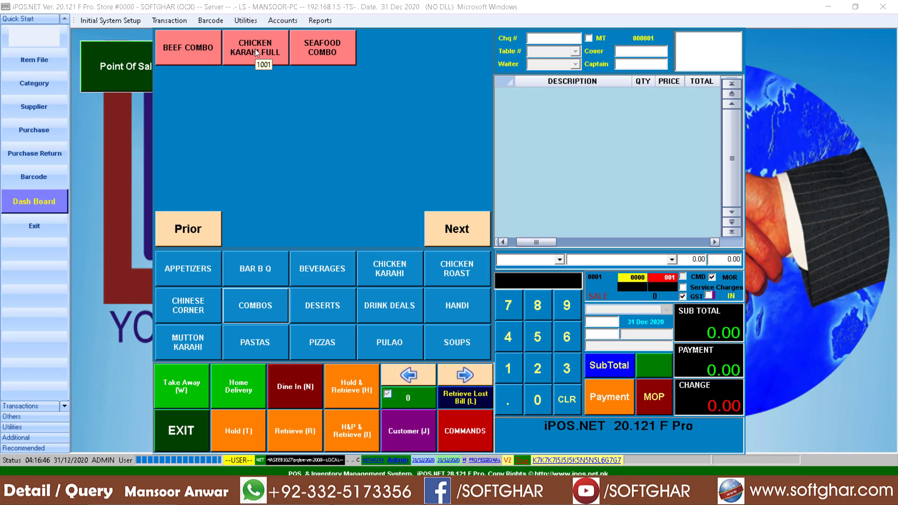
left_click(227, 389)
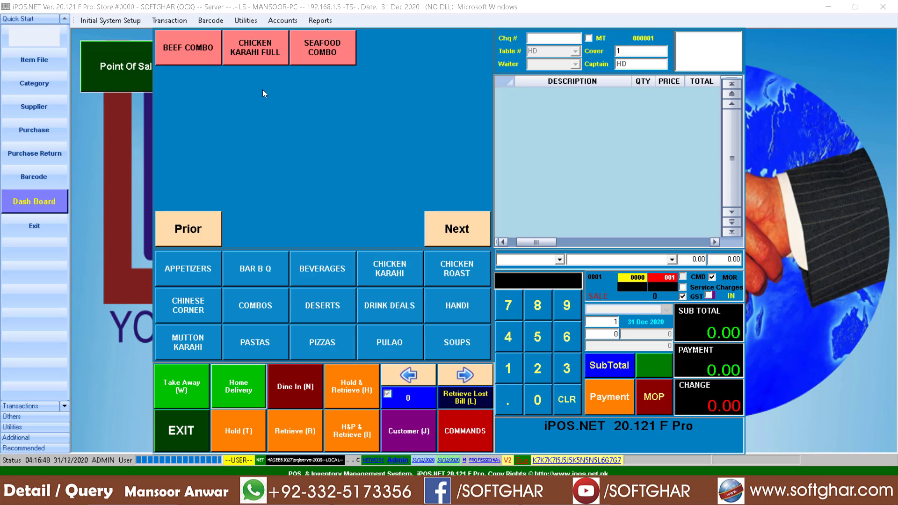
left_click(252, 49)
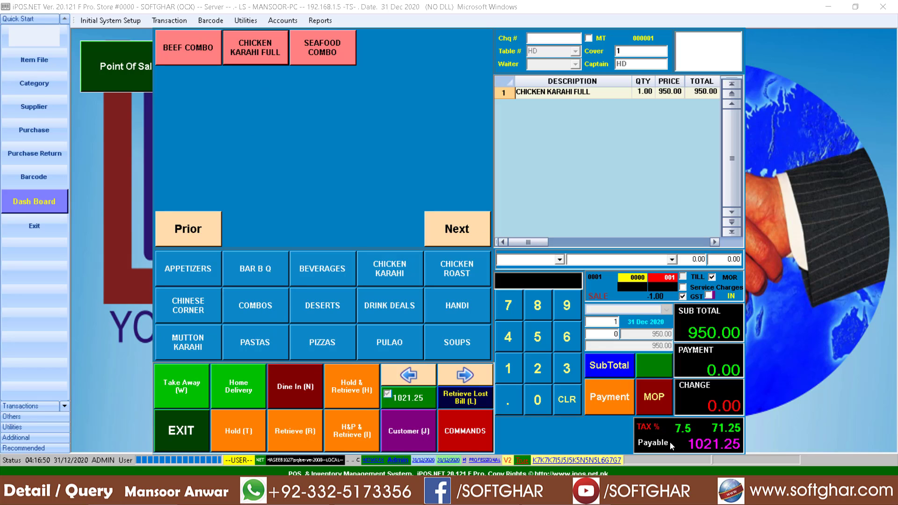
Step: Complete the home delivery bill with a payment of 1500 and close the point of sale
type("1500")
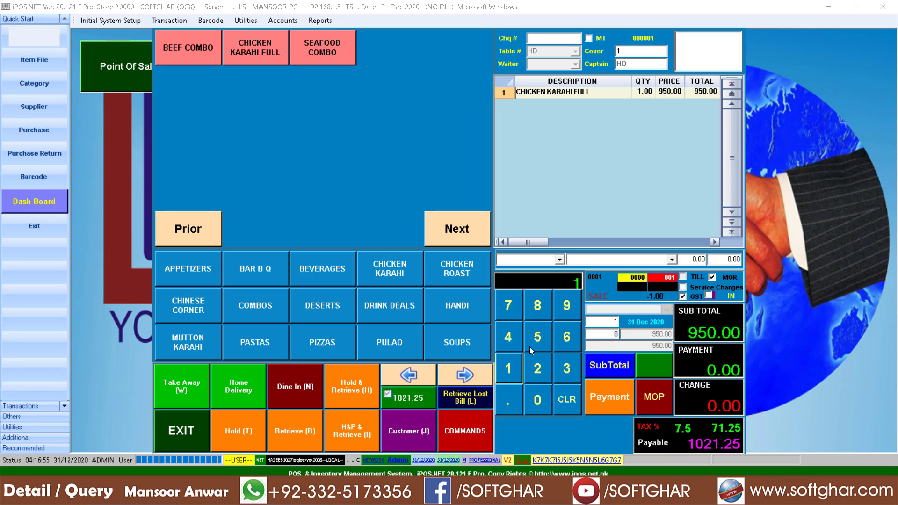
left_click(617, 405)
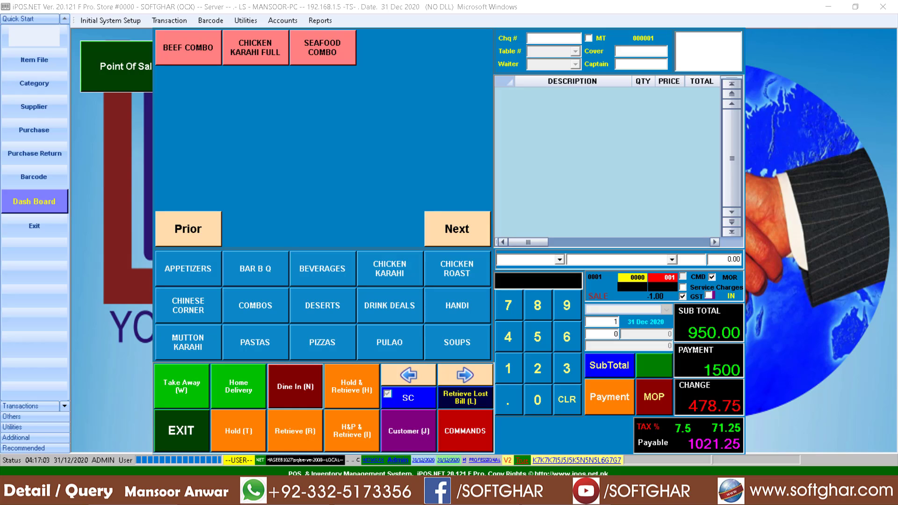
left_click(185, 430)
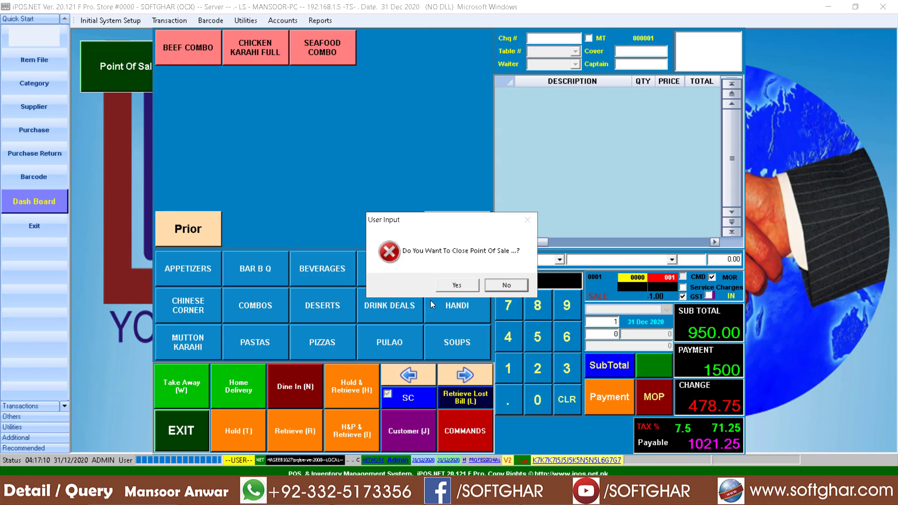
left_click(451, 286)
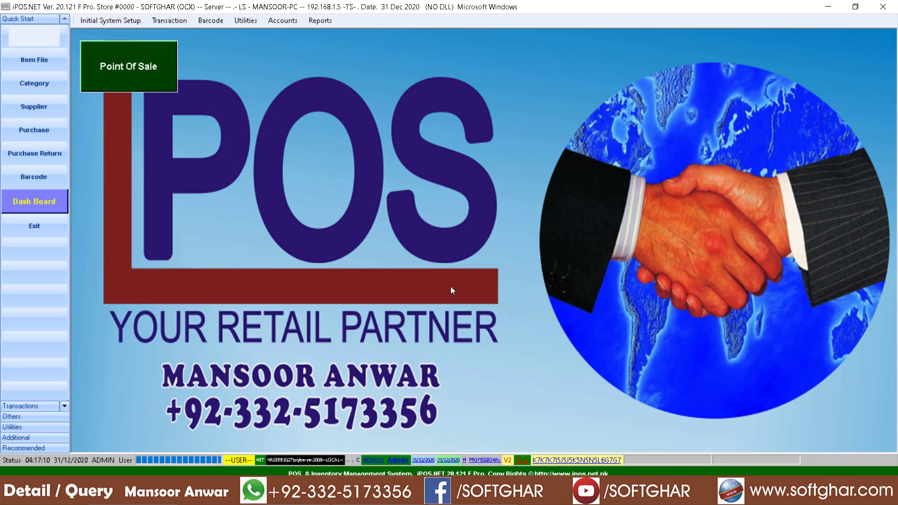
Step: Run the posting process for the sales and dismiss its completion message
left_click(241, 23)
mouse_move(278, 75)
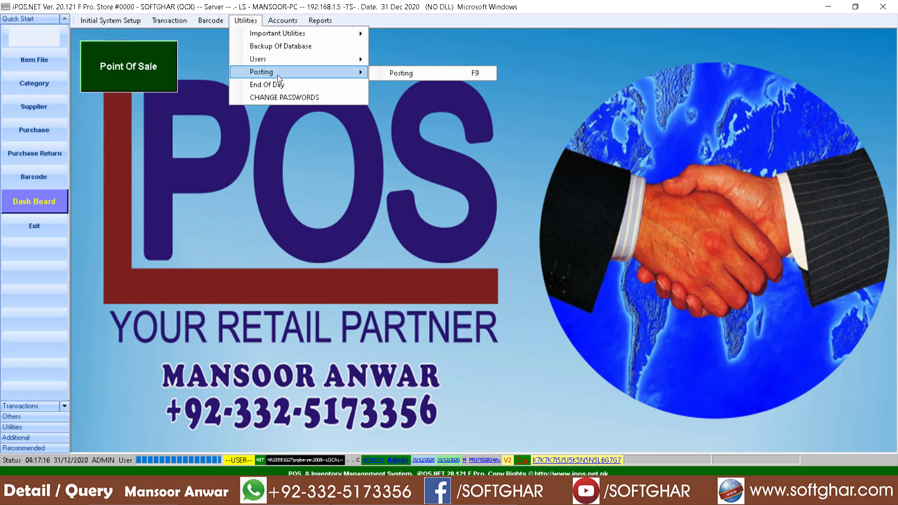
left_click(425, 73)
left_click(394, 240)
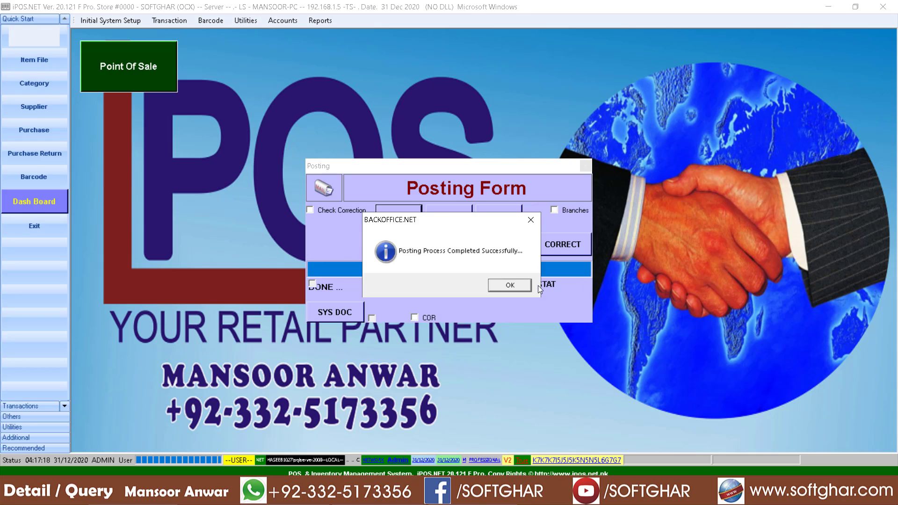
left_click(510, 285)
Step: Check the in-hand quantity of item 51001 in the item file and close the form
left_click(34, 60)
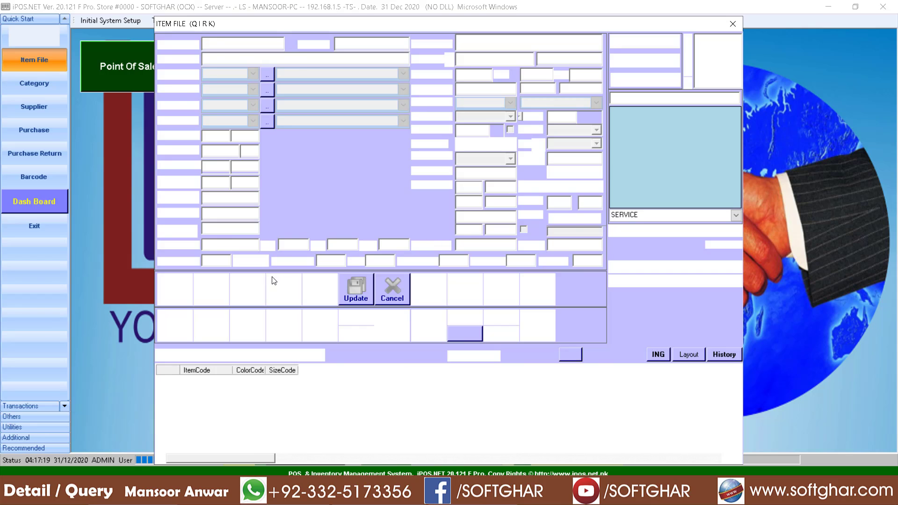
type("5100")
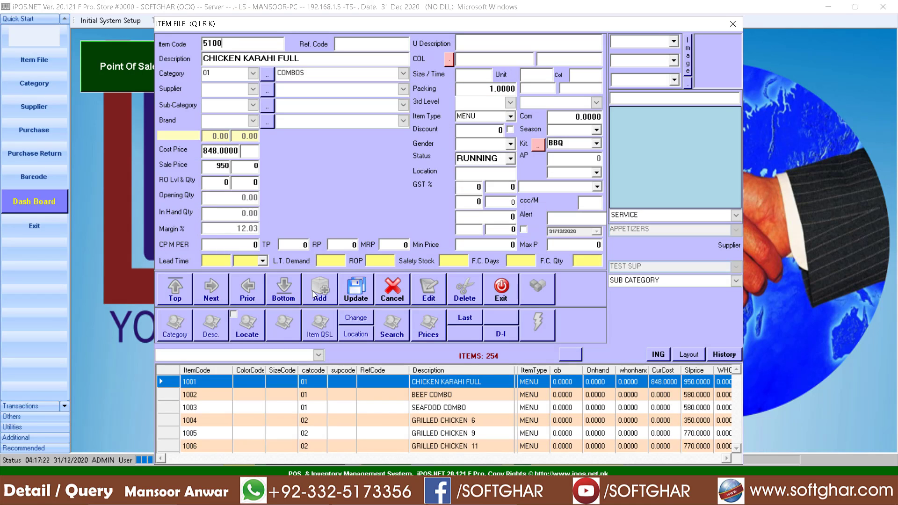
type("1")
key("Return")
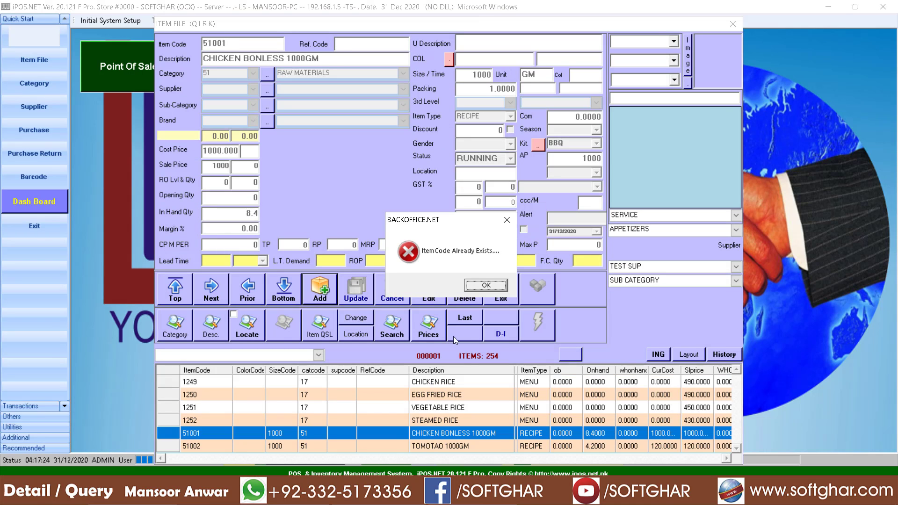
left_click(487, 285)
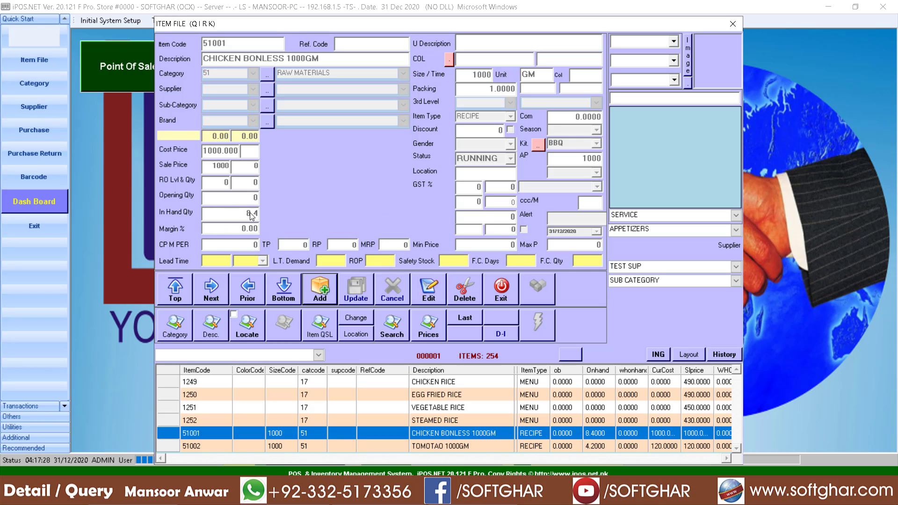
left_click(483, 284)
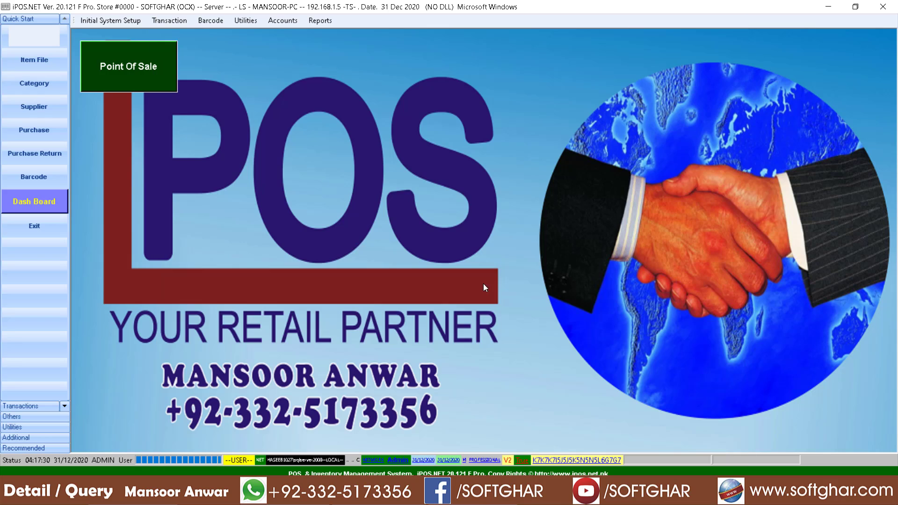
Step: View the daily recipe consumption report, check the quantities of items 51001 and 51002, and close the daily sale reports
left_click(320, 21)
mouse_move(341, 34)
left_click(453, 35)
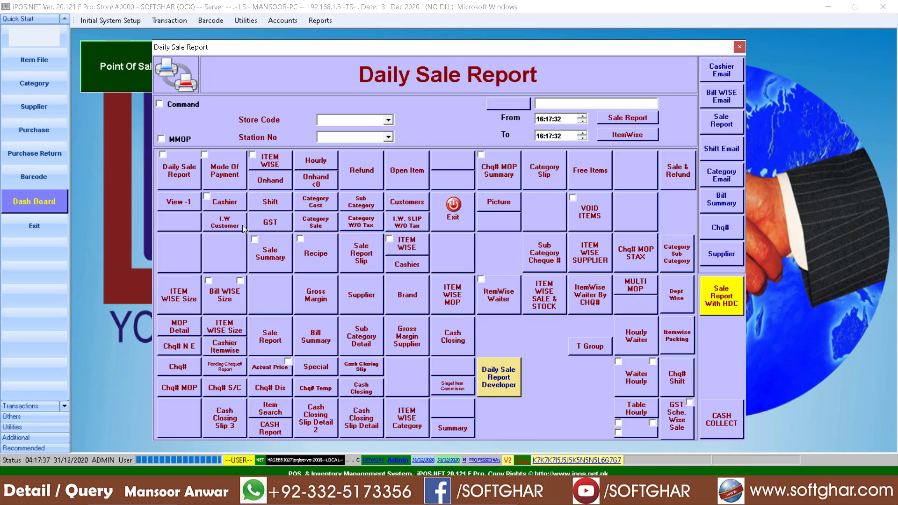
left_click(308, 255)
left_click(505, 324)
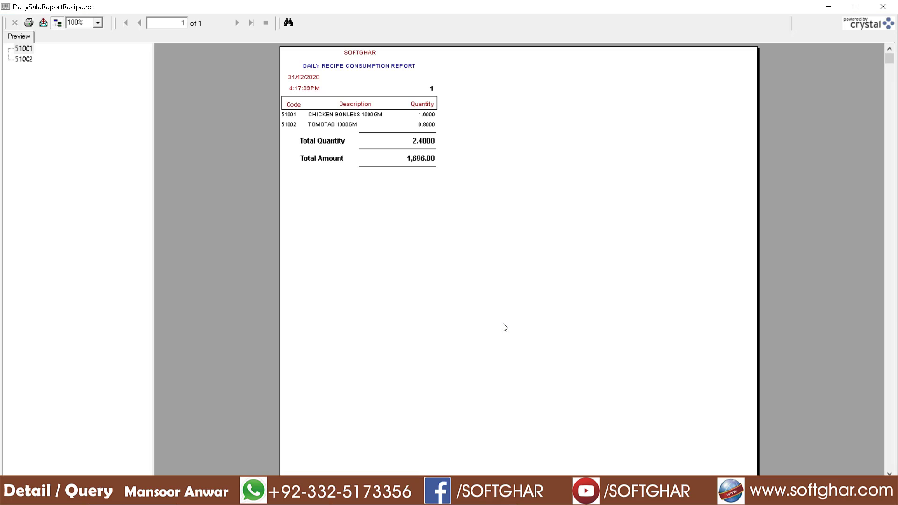
left_click(428, 116)
left_click(434, 128)
left_click(883, 7)
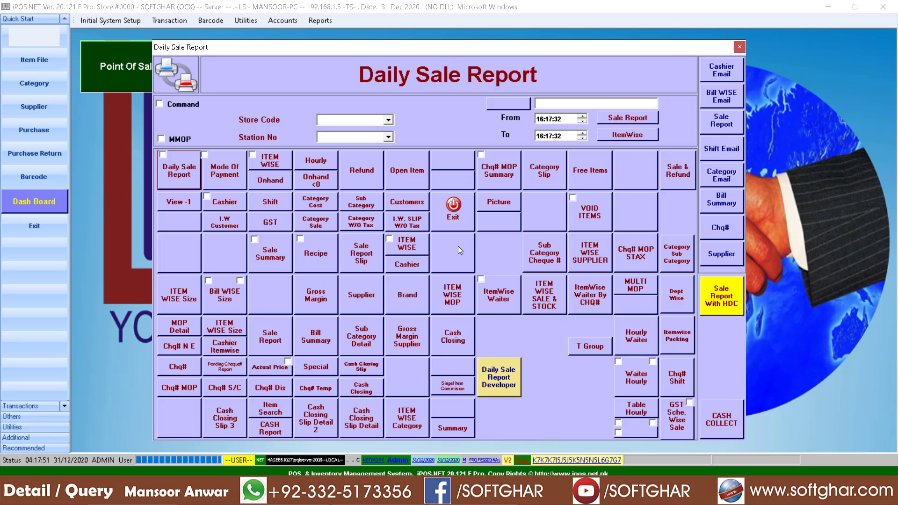
left_click(448, 217)
Step: Show the present stock position report for category 51 and check the in-hand quantities of the raw materials
left_click(320, 21)
mouse_move(364, 111)
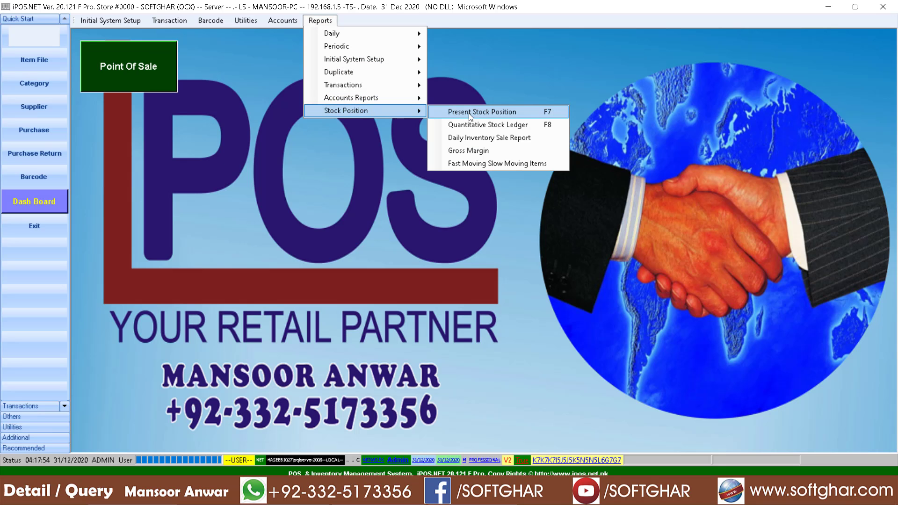
left_click(491, 121)
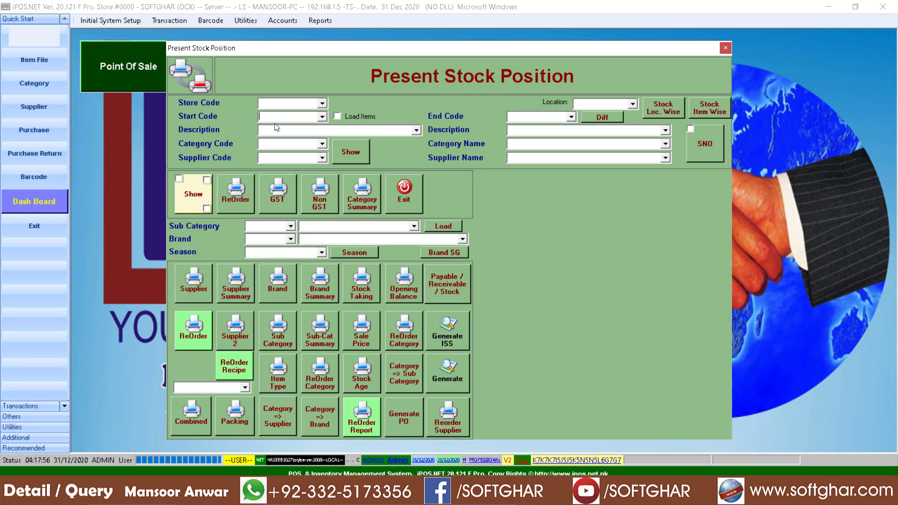
left_click(270, 142)
type("51")
left_click(190, 186)
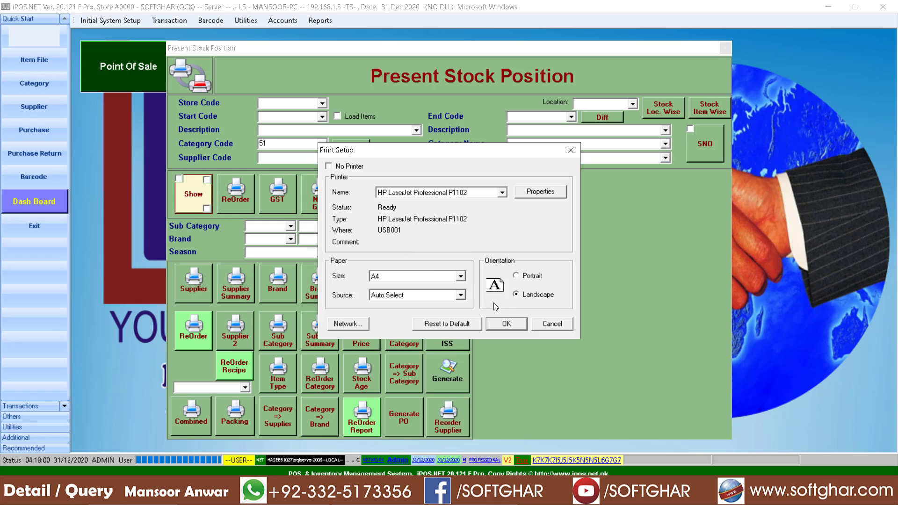
left_click(506, 324)
left_click(303, 152)
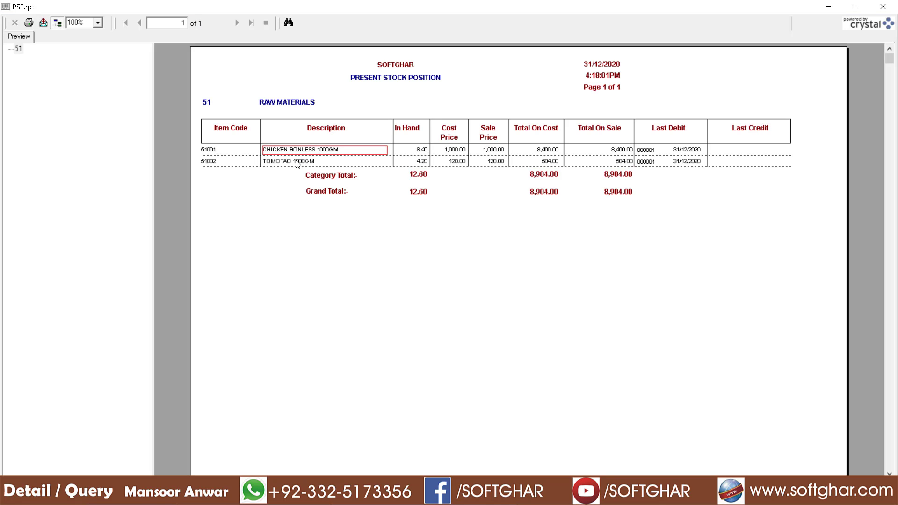
left_click(297, 161)
left_click(424, 162)
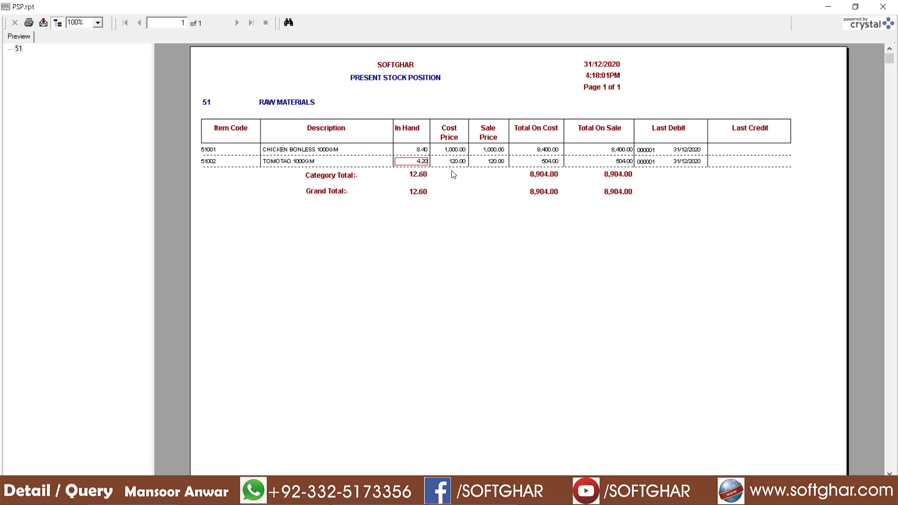